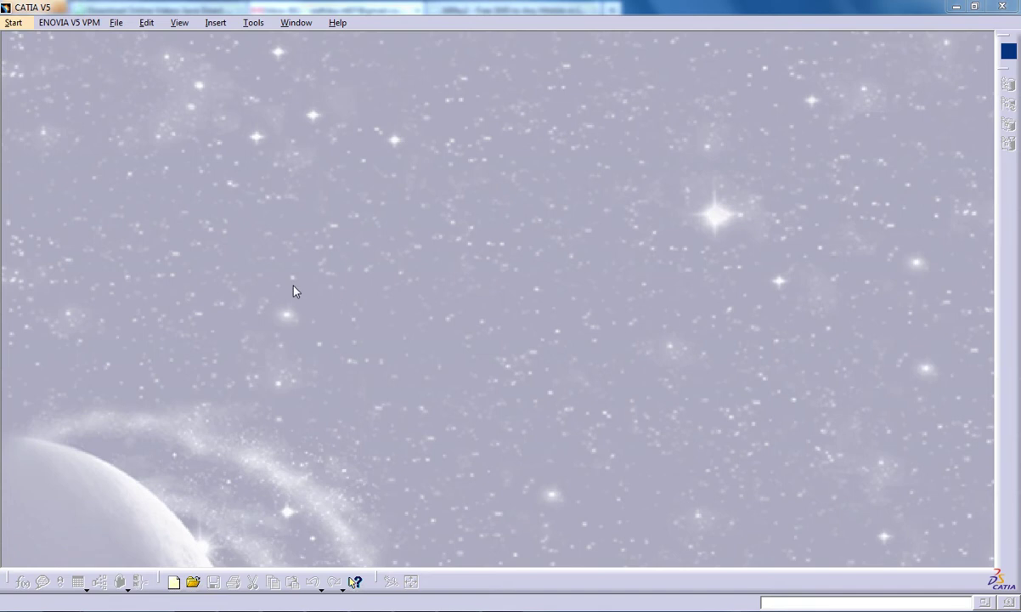
- Create a new part named Part1 in the Wireframe and Surface Design workbench, keeping the default options
click(15, 25)
mouse_move(49, 60)
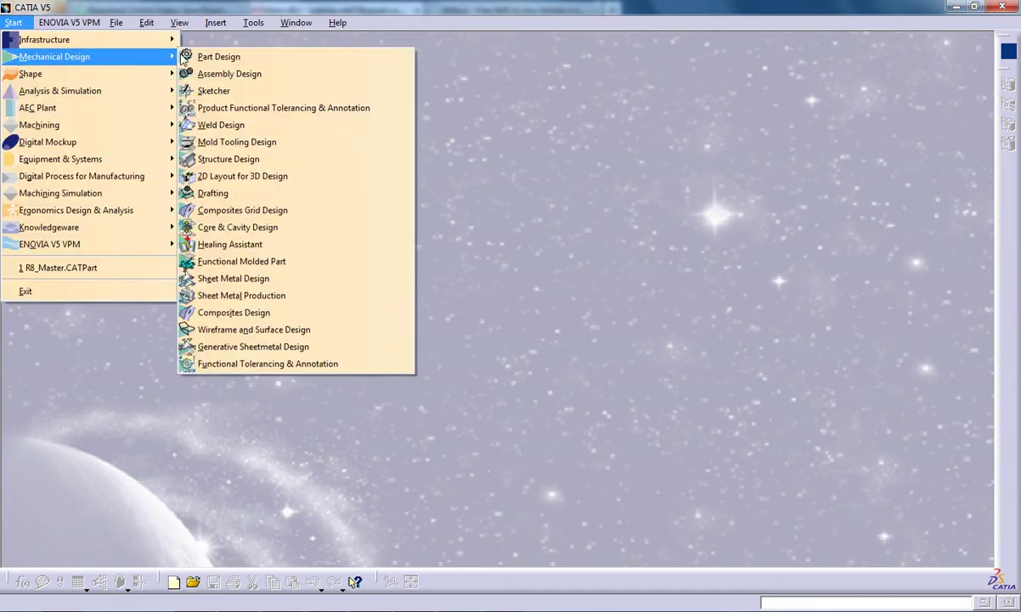
click(232, 330)
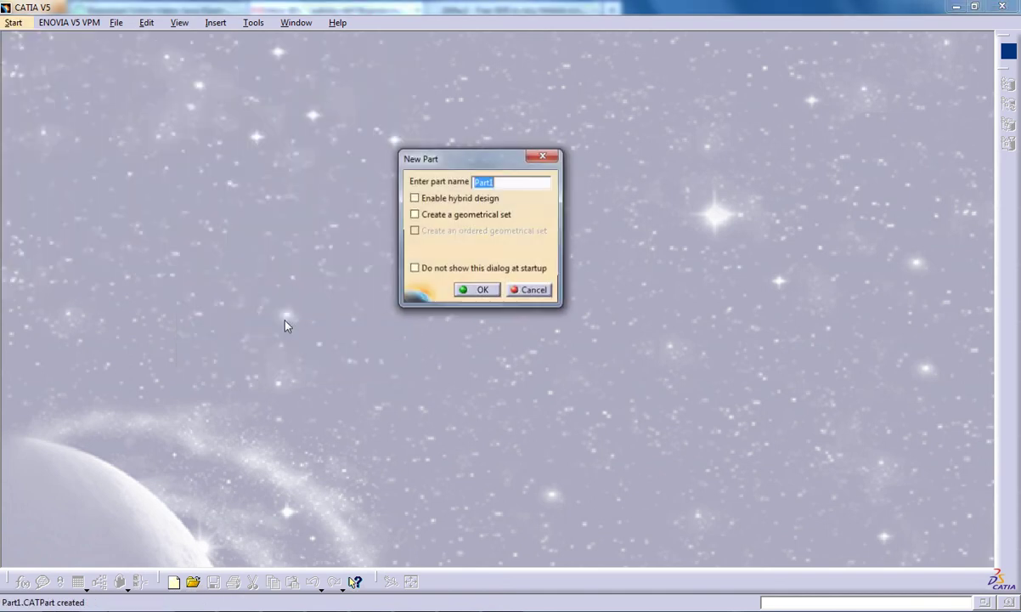
click(481, 291)
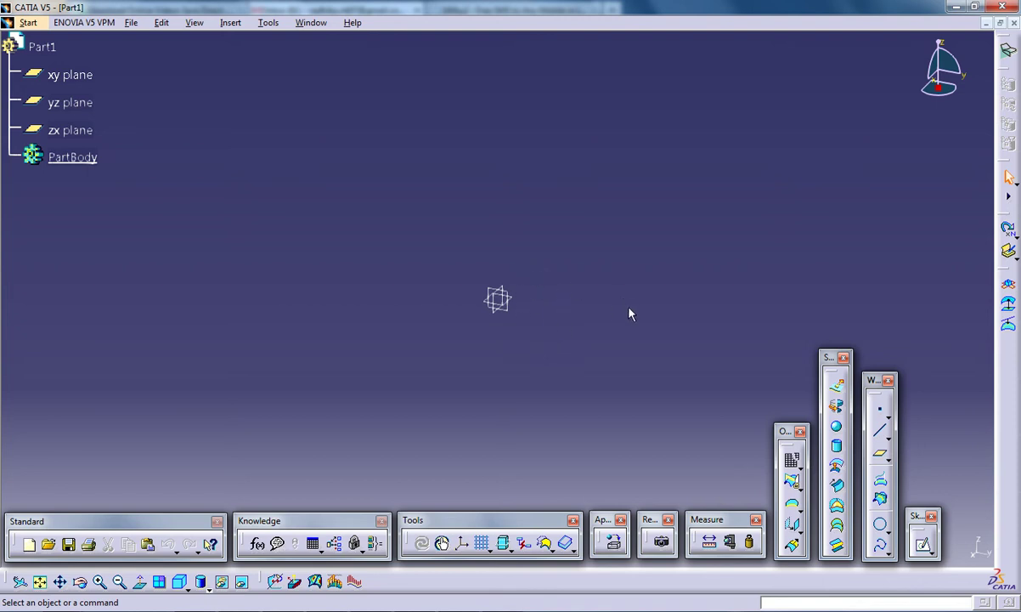
- Sketch a circle centred on the origin of the xy plane and exit the sketch
click(508, 299)
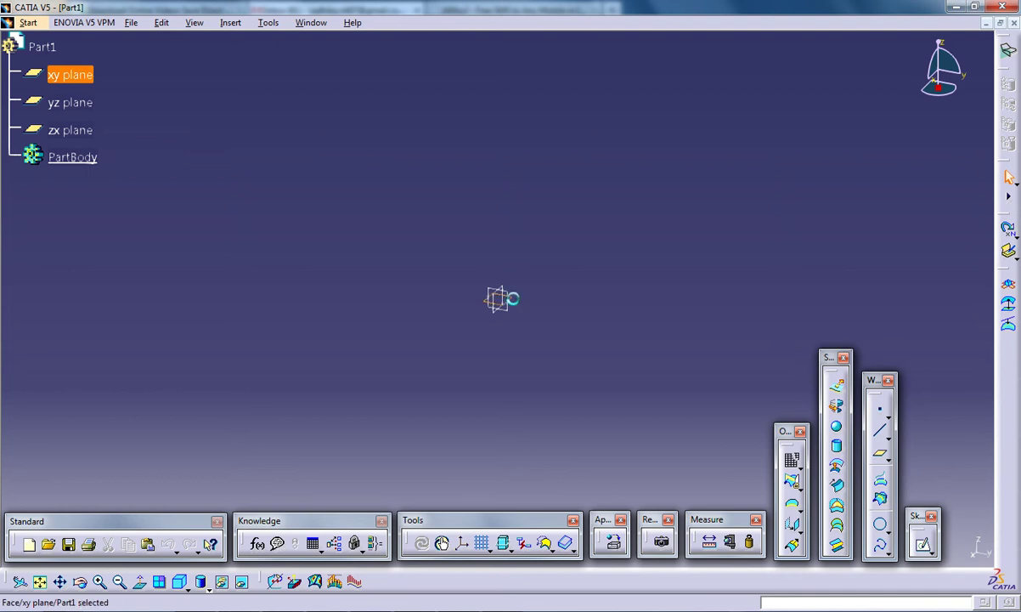
click(922, 542)
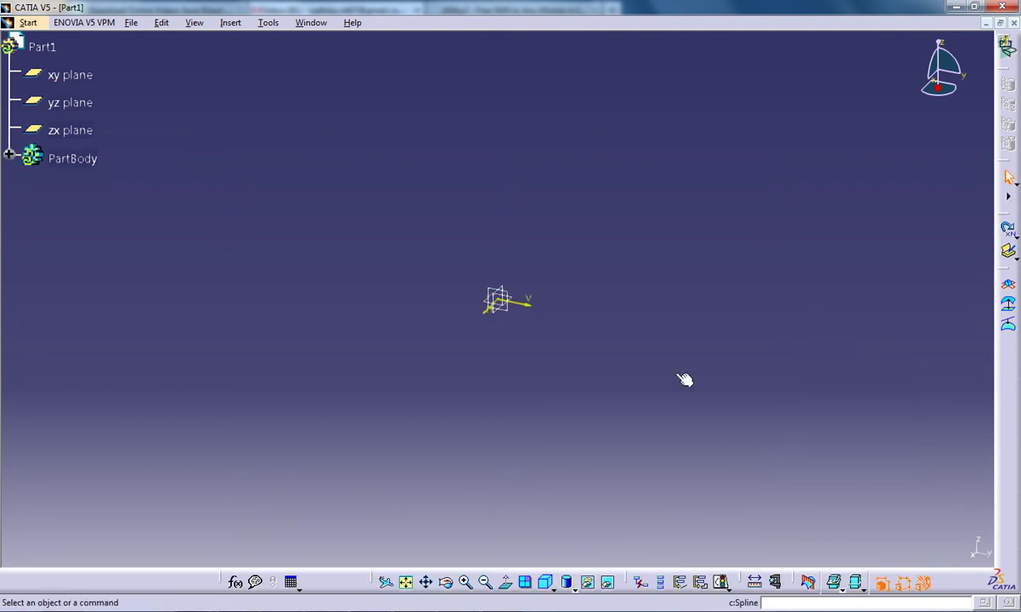
click(1010, 448)
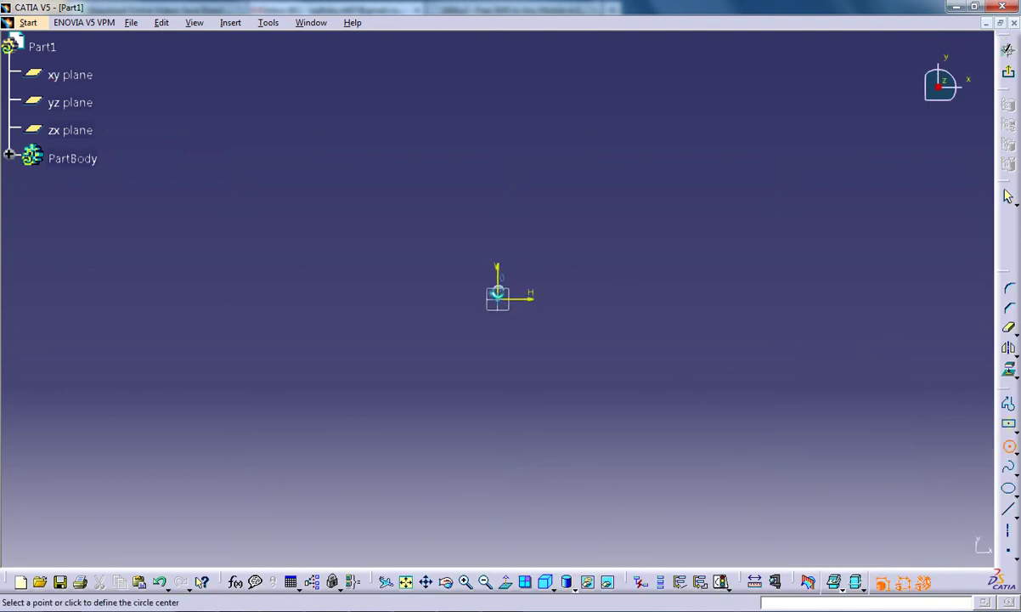
click(524, 273)
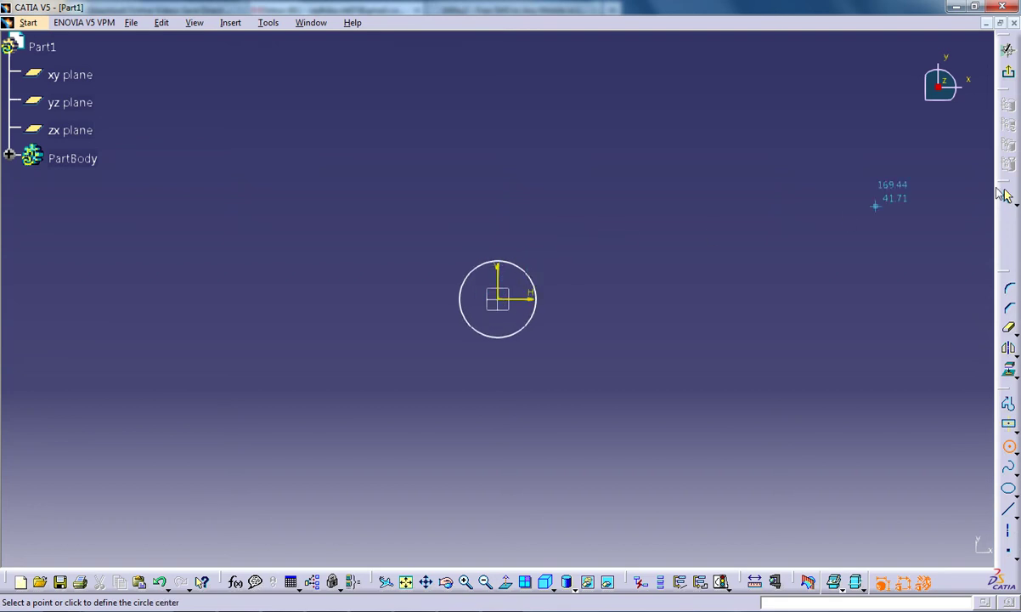
click(1010, 74)
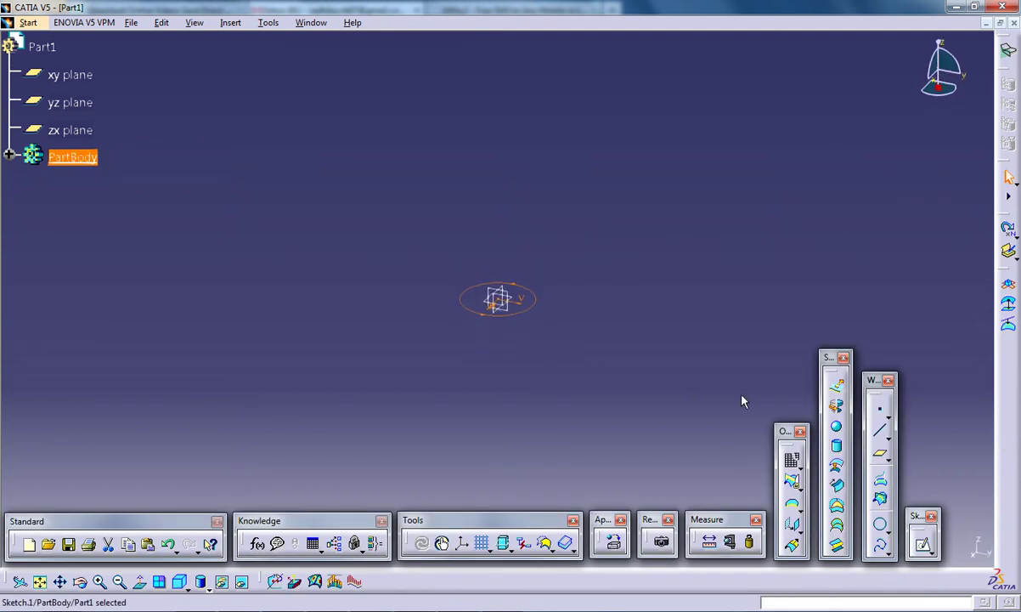
- Create a reference plane above the circle, offset from the xy plane
click(515, 300)
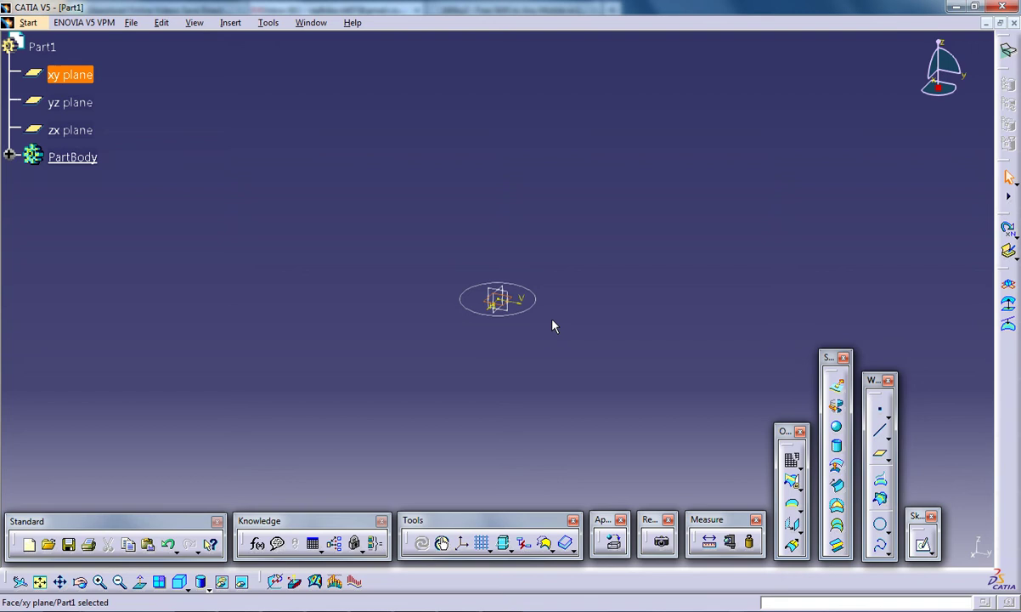
click(880, 456)
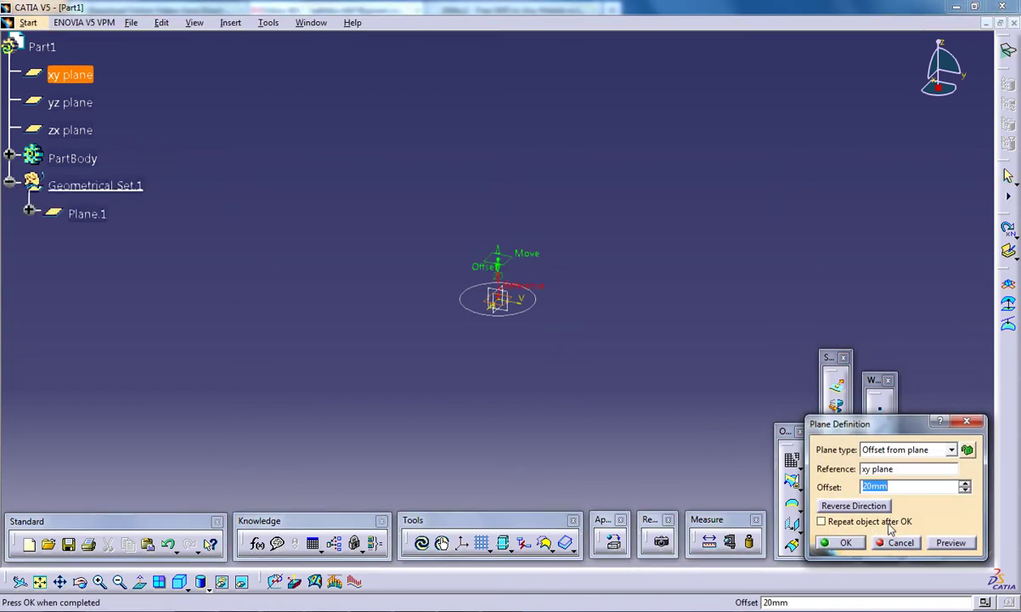
click(845, 542)
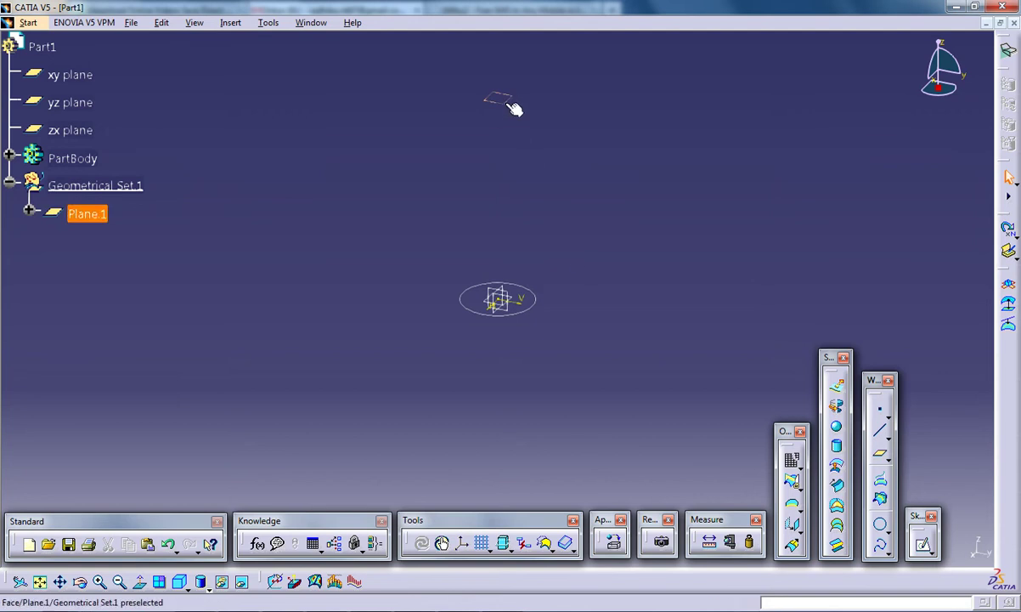
- Sketch a larger circle on the offset plane, concentric with the lower circle and more than three times its size, and exit the sketch
click(923, 544)
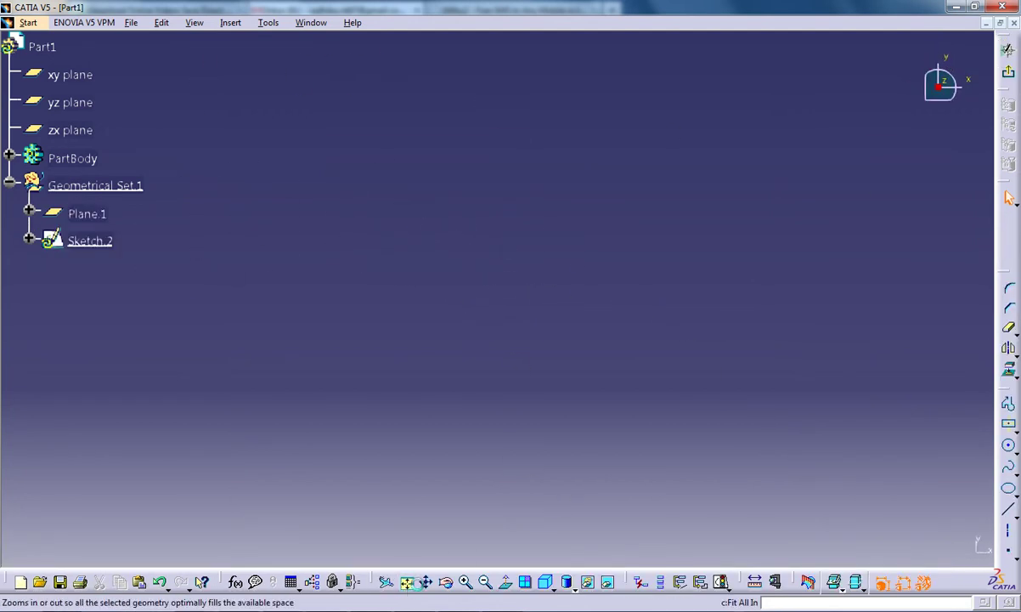
click(406, 582)
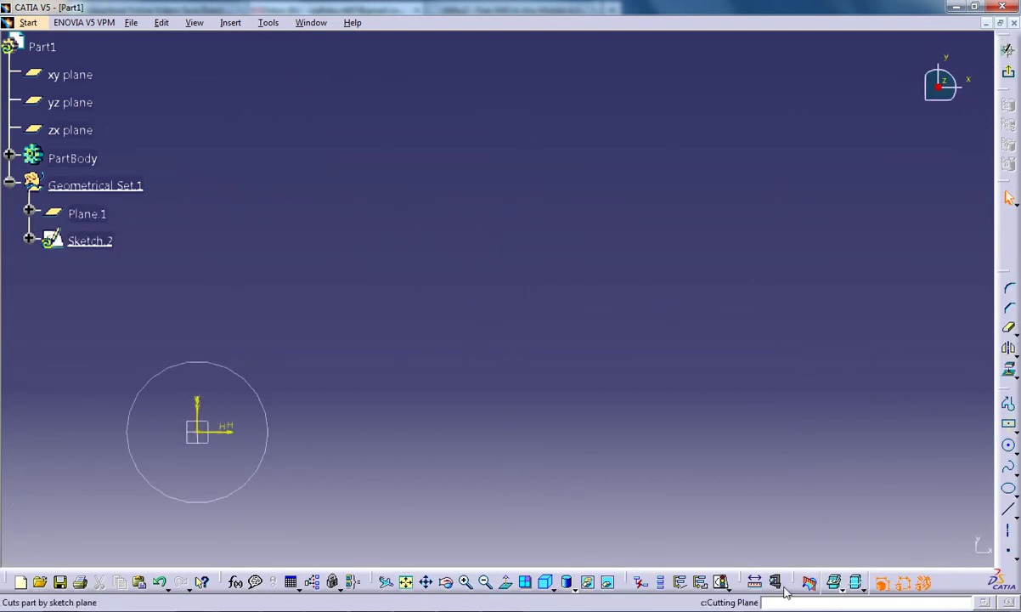
click(1008, 445)
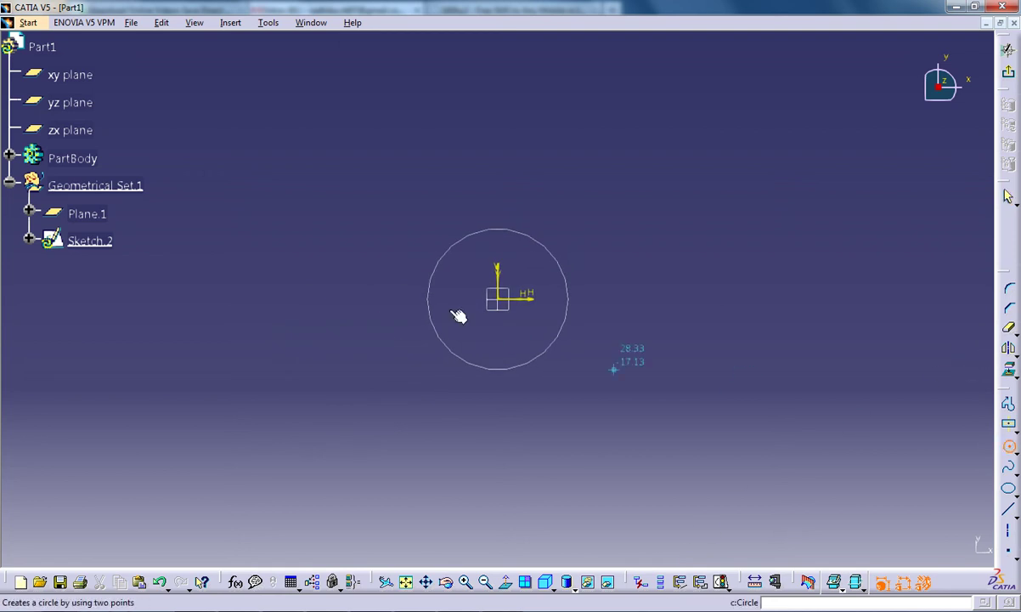
click(498, 297)
click(654, 126)
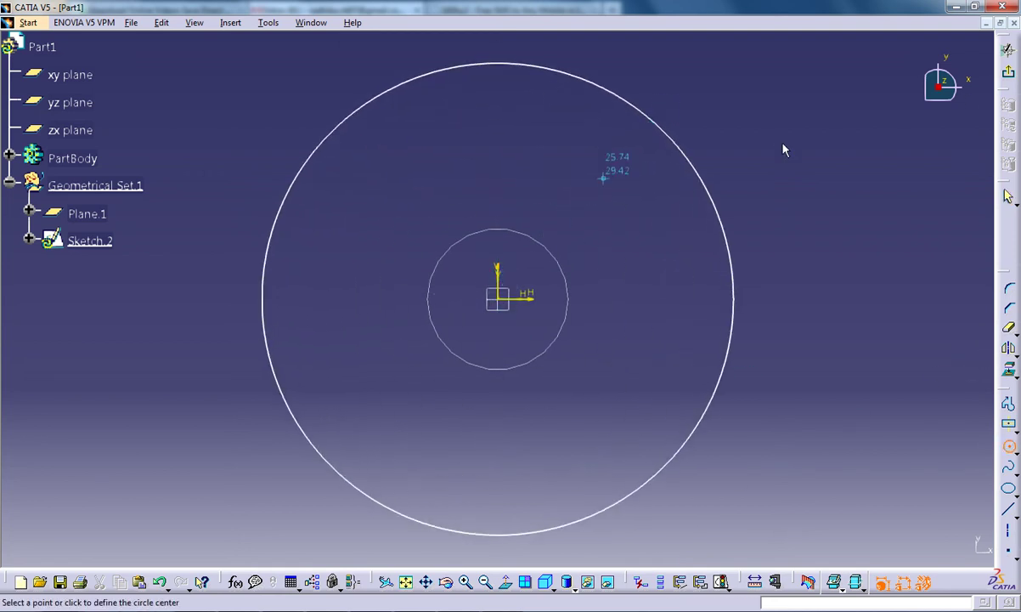
click(1010, 75)
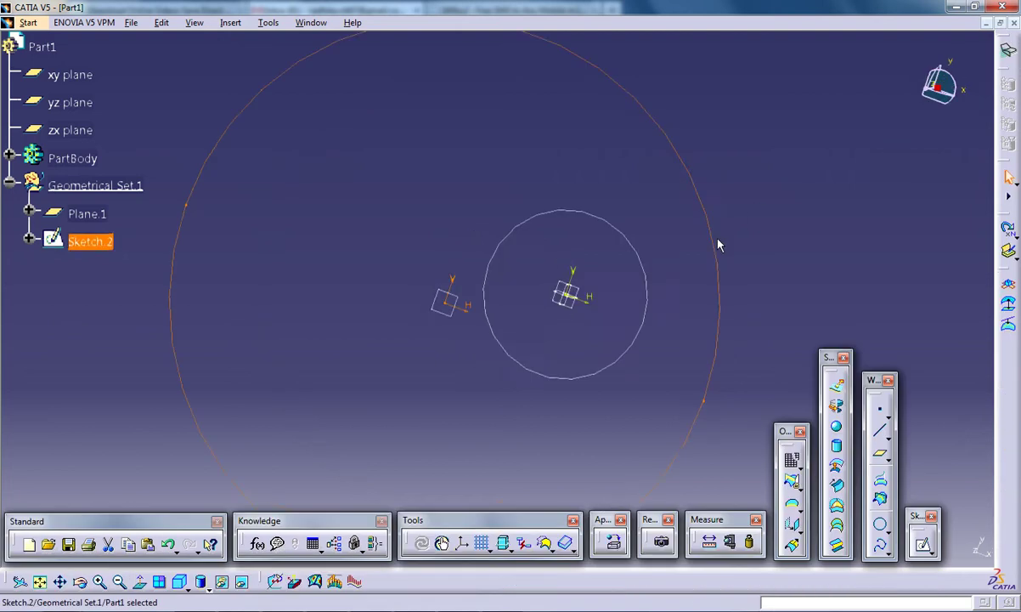
- Create a Blend surface from the small lower circle to the large upper circle
click(618, 446)
click(836, 547)
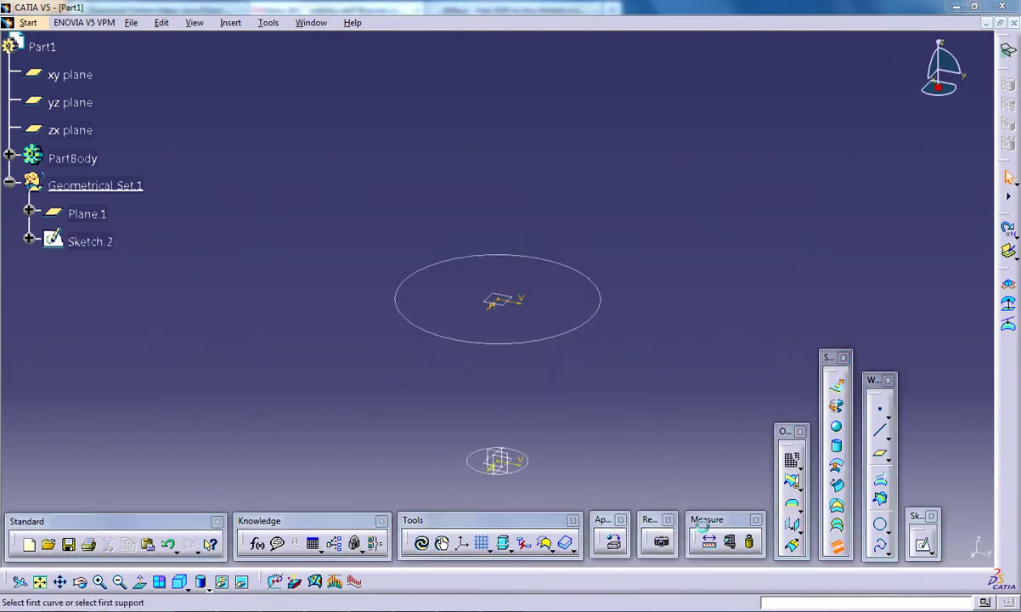
click(527, 467)
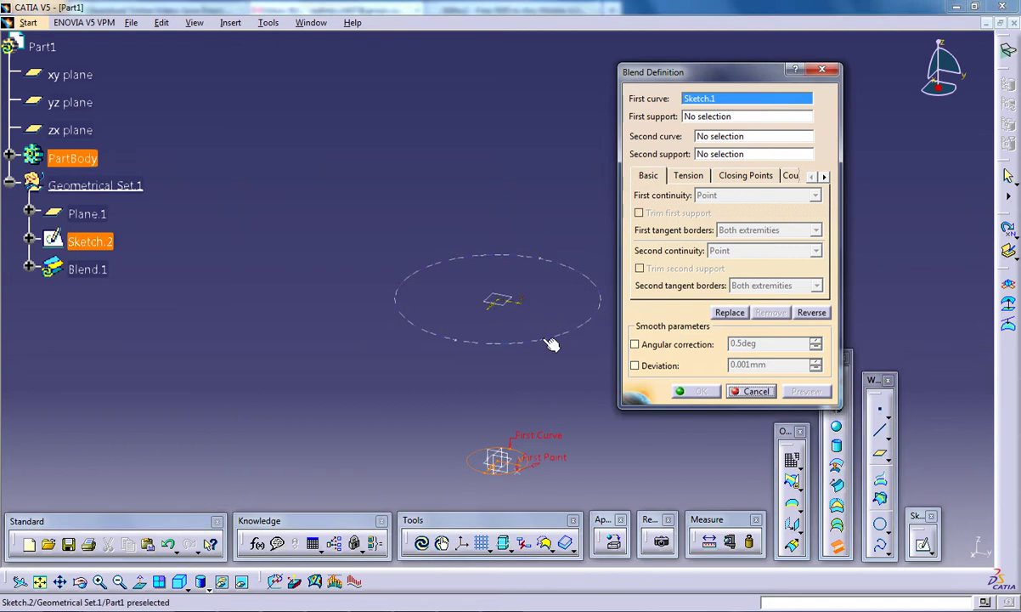
click(553, 343)
click(695, 391)
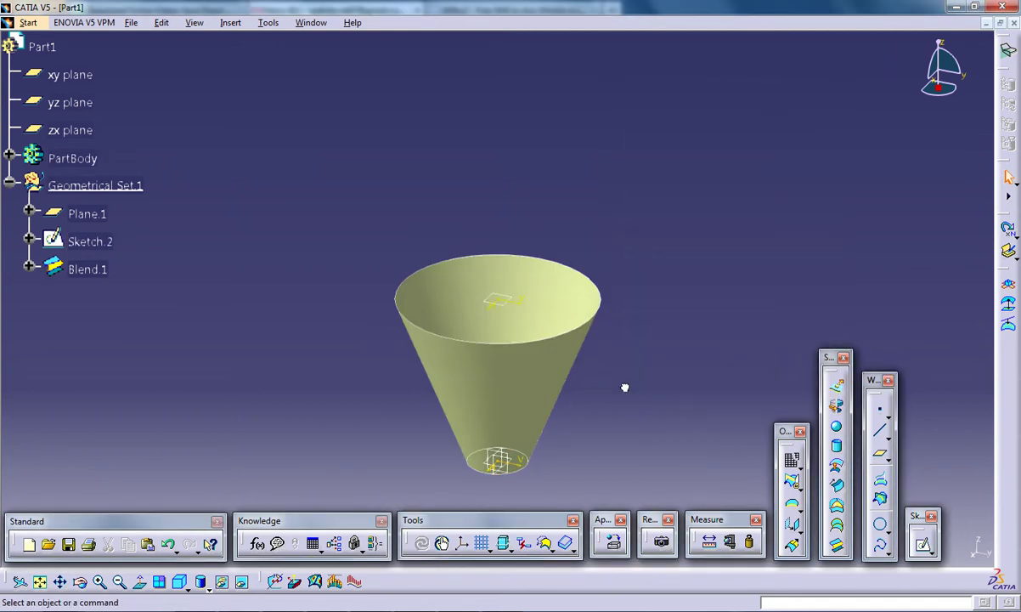
- Start a sketch on the zx plane and draw a wide, low centred rectangle near the middle of the cone's height
middle_drag(414, 237, 399, 361)
middle_drag(493, 322, 554, 326)
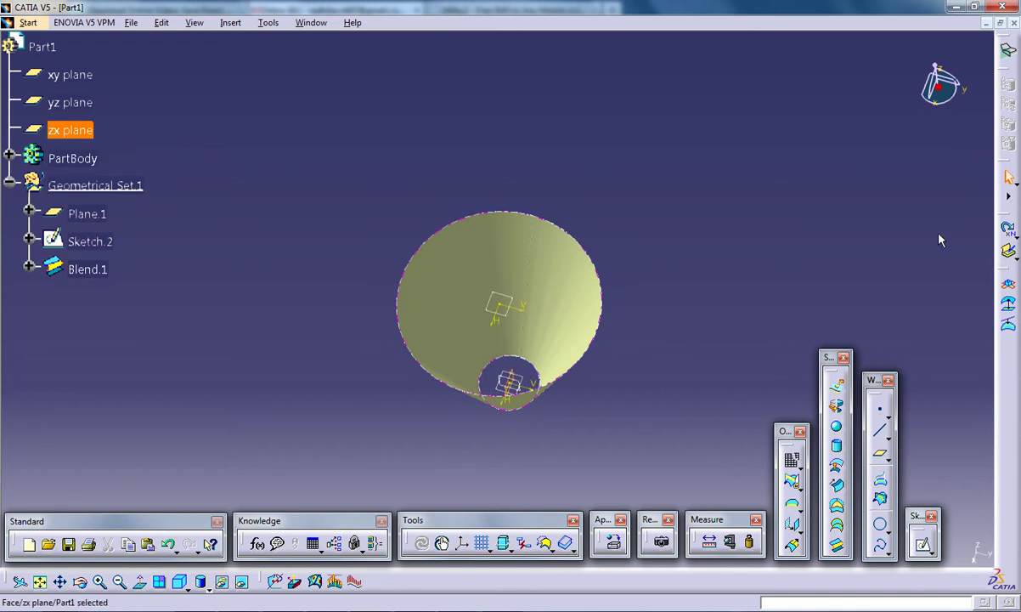
click(923, 541)
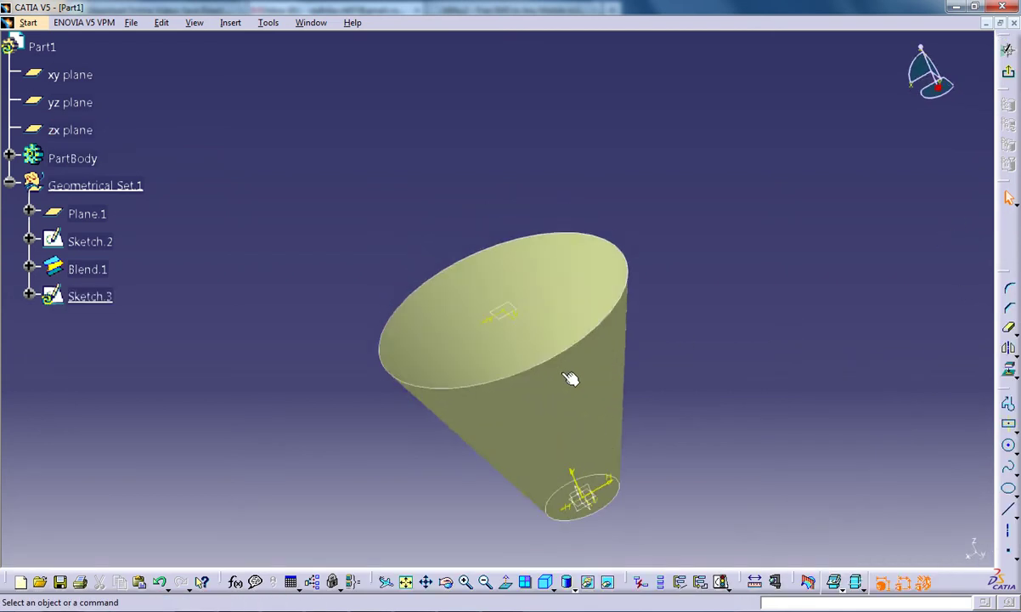
middle_drag(508, 330, 569, 383)
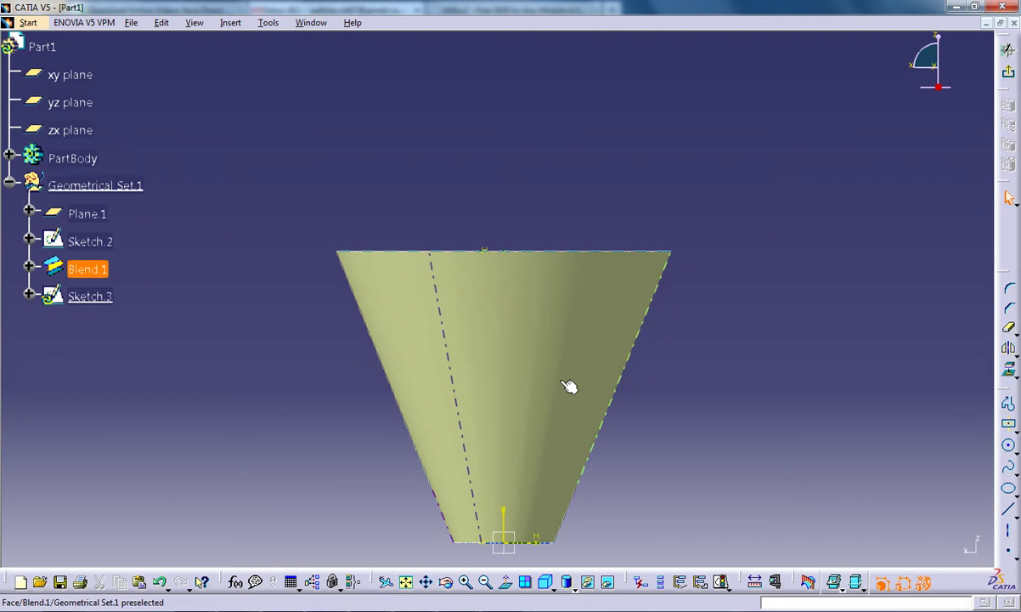
click(1008, 423)
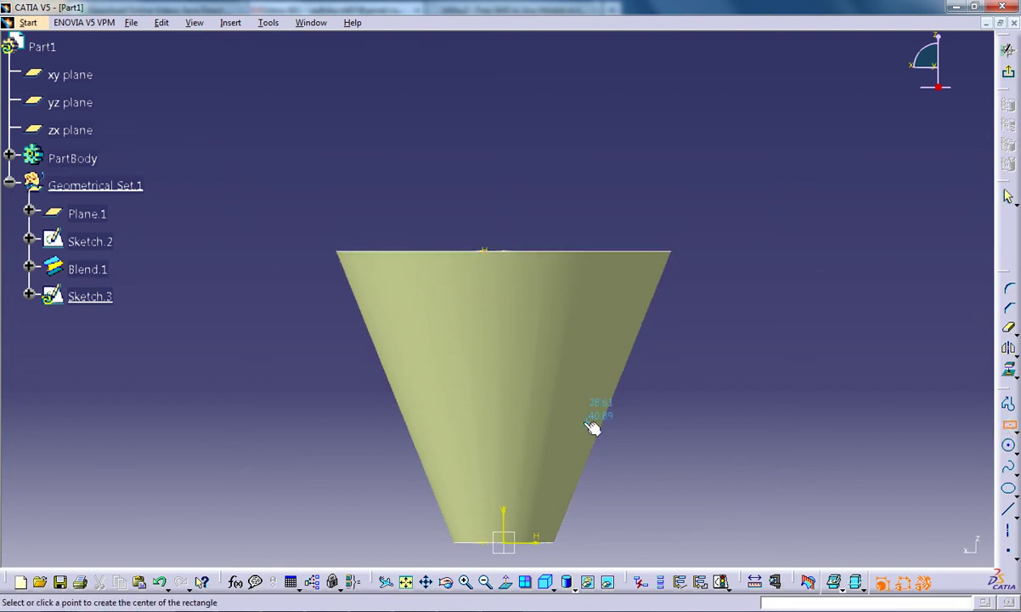
click(508, 389)
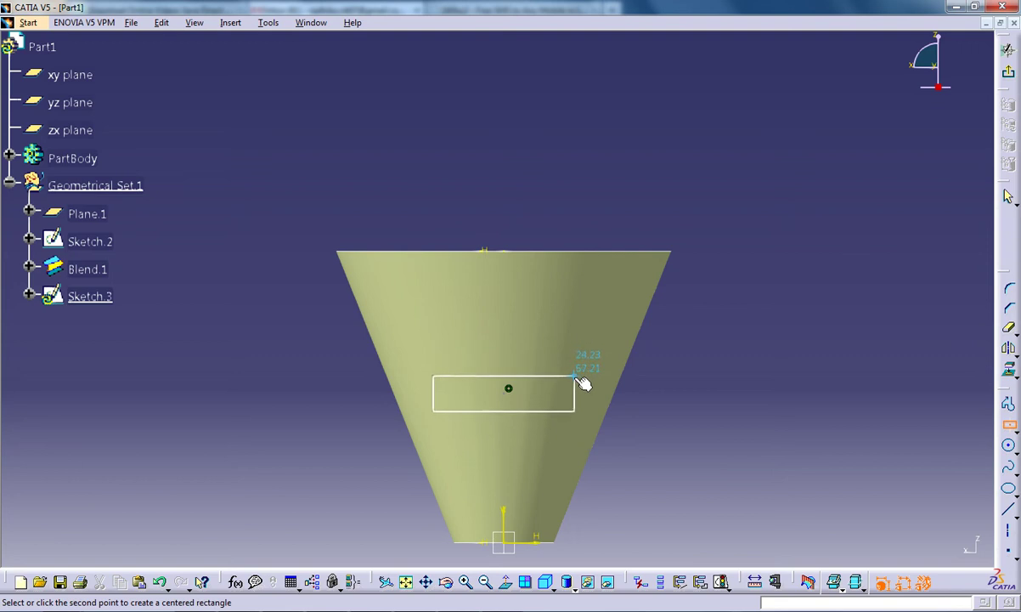
click(577, 378)
- Add a tall, narrow centred rectangle crossing the wide one and trim the inner segments to leave a closed cross outline
click(506, 398)
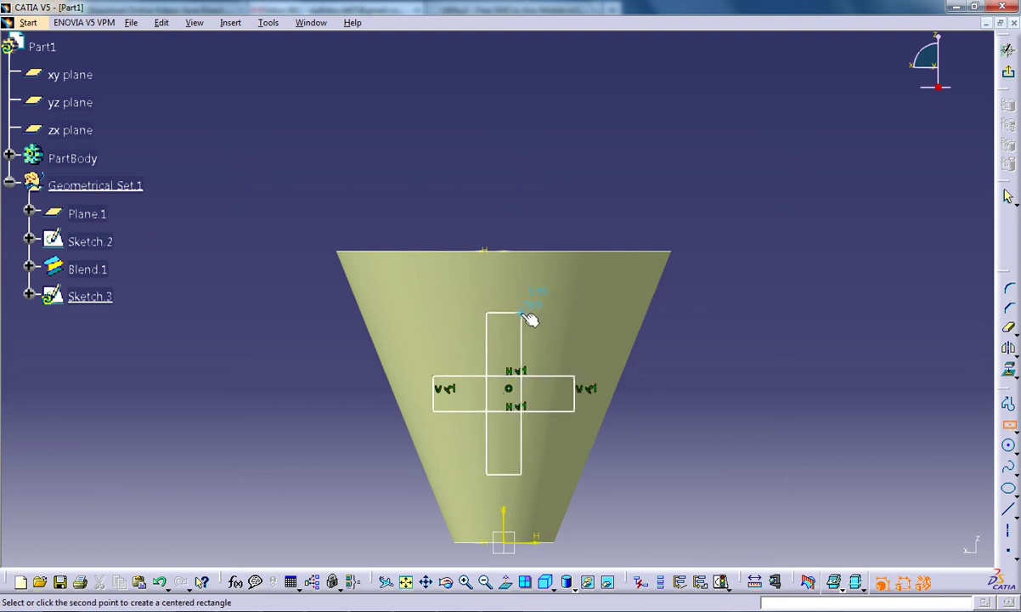
click(526, 323)
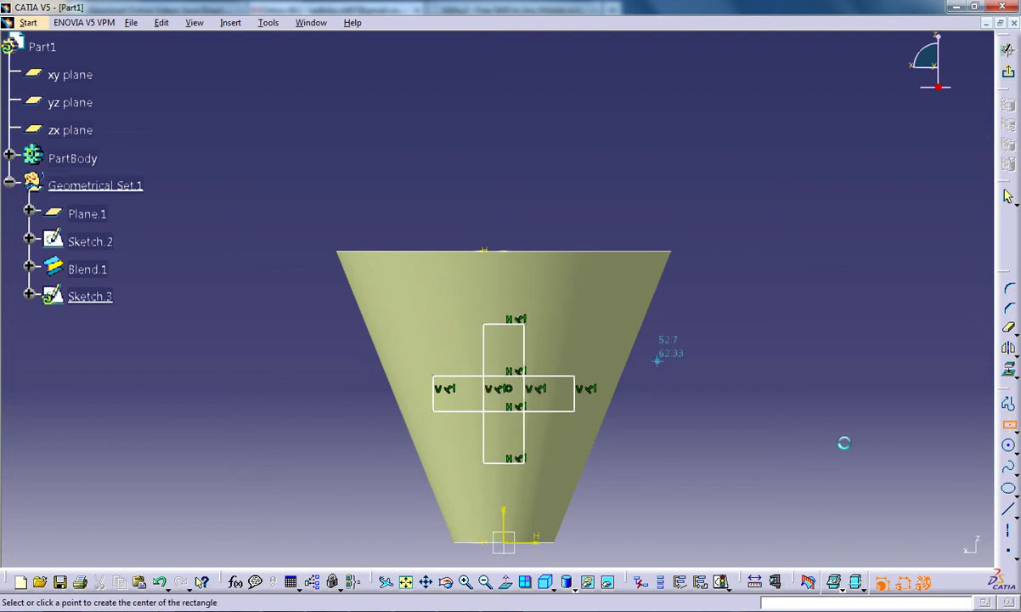
key(Escape)
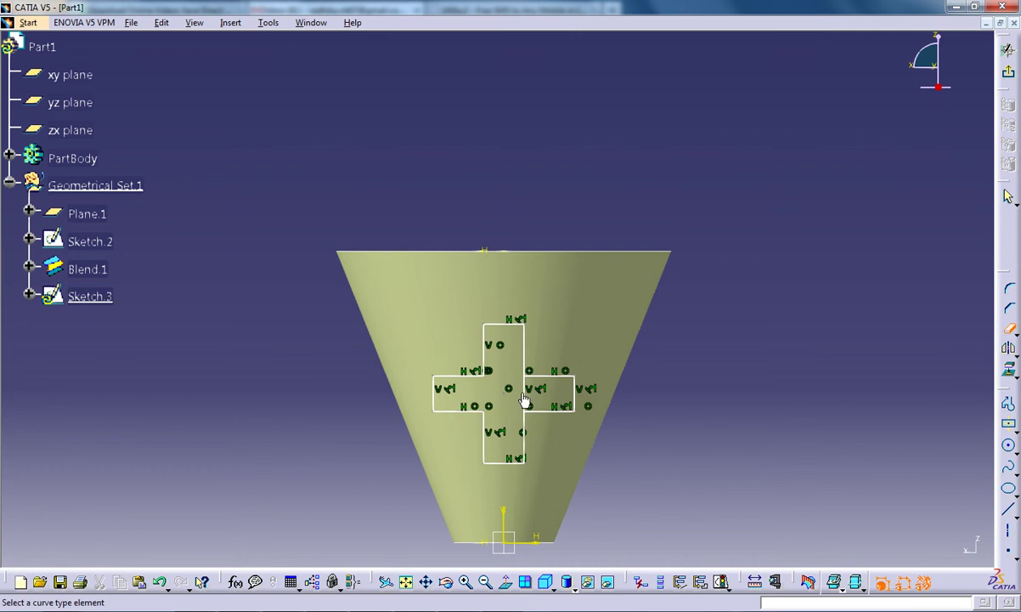
click(1009, 49)
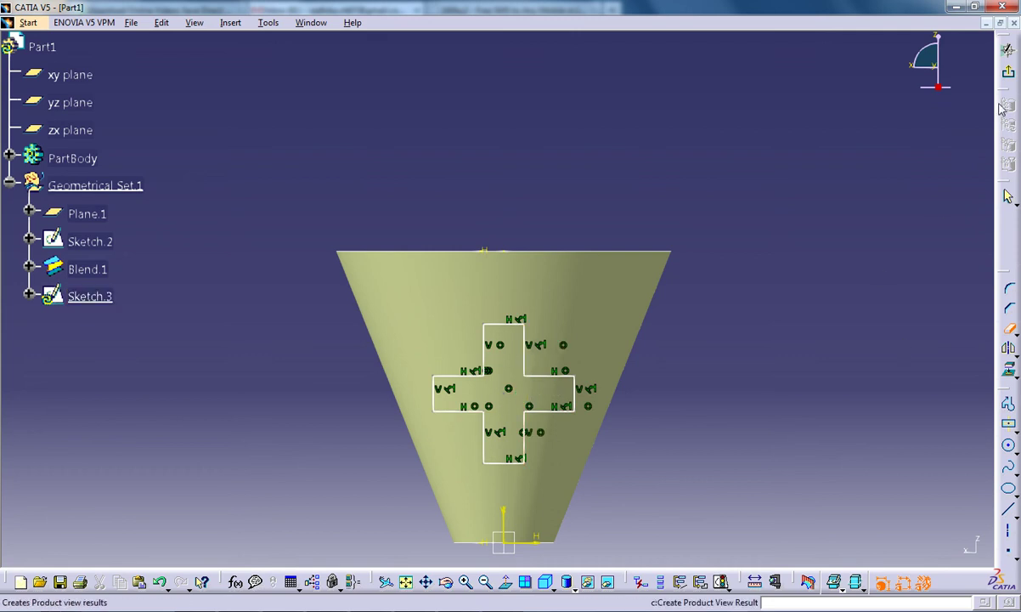
- Exit the cross sketch and create a reference plane outside the cone, offset from the zx plane
middle_drag(602, 348, 540, 280)
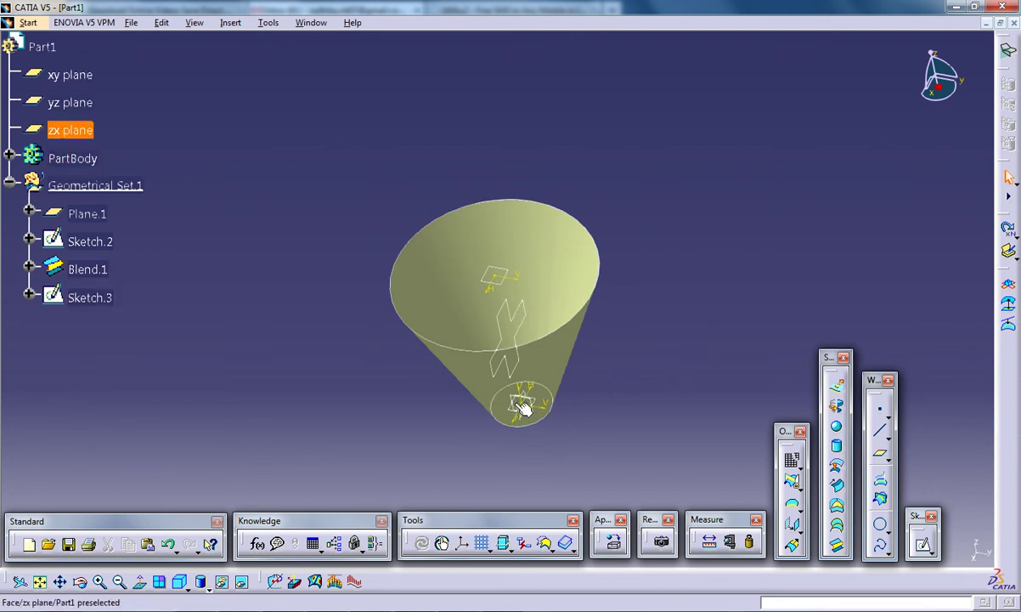
click(880, 453)
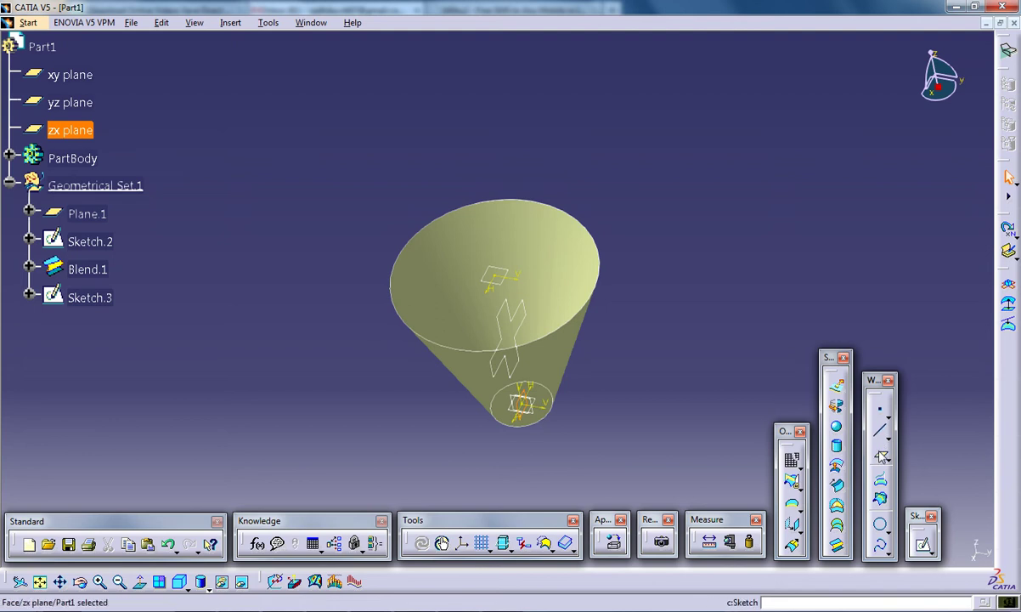
click(847, 543)
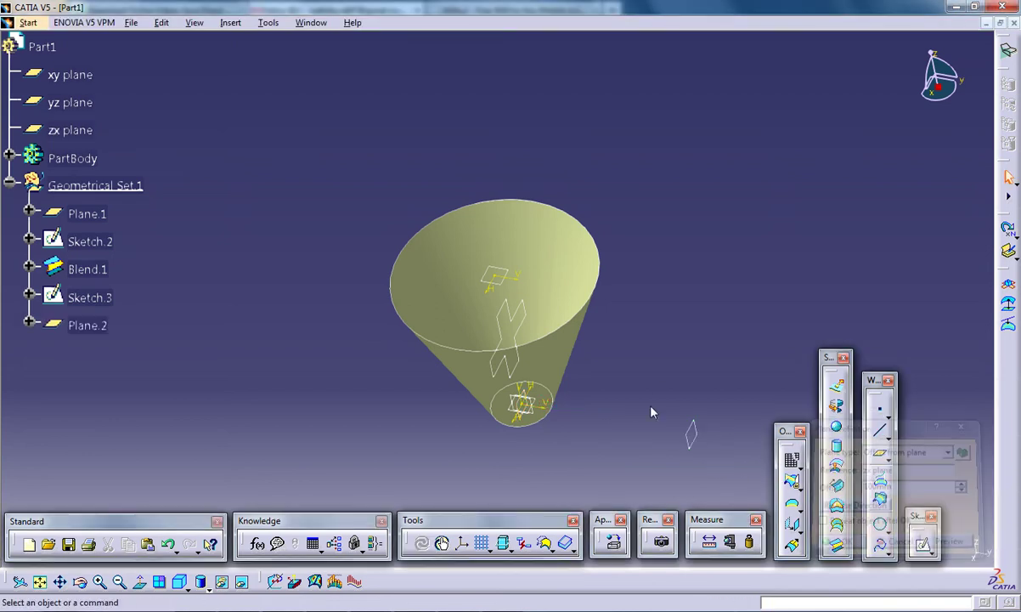
- Sketch on the new offset plane by projecting the complete cross outline onto it with Project 3D Elements, and exit the sketch
click(693, 432)
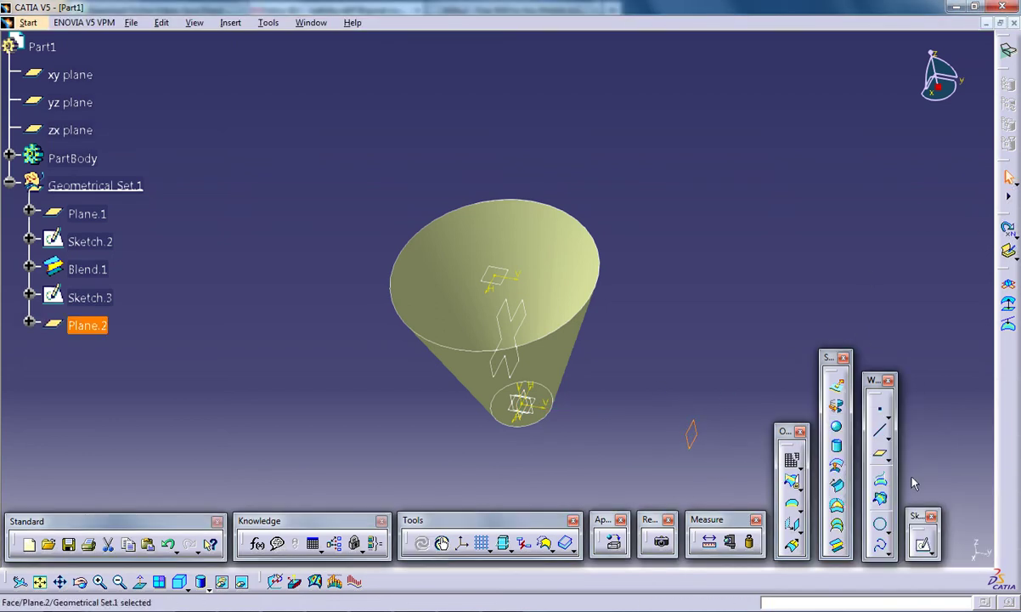
click(923, 543)
middle_click(637, 318)
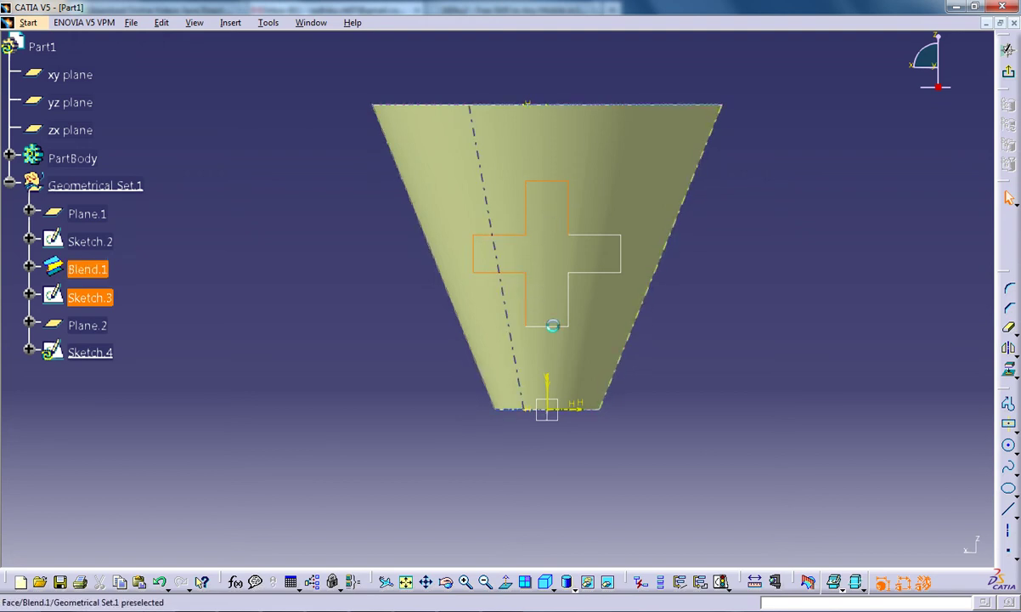
click(556, 328)
click(598, 279)
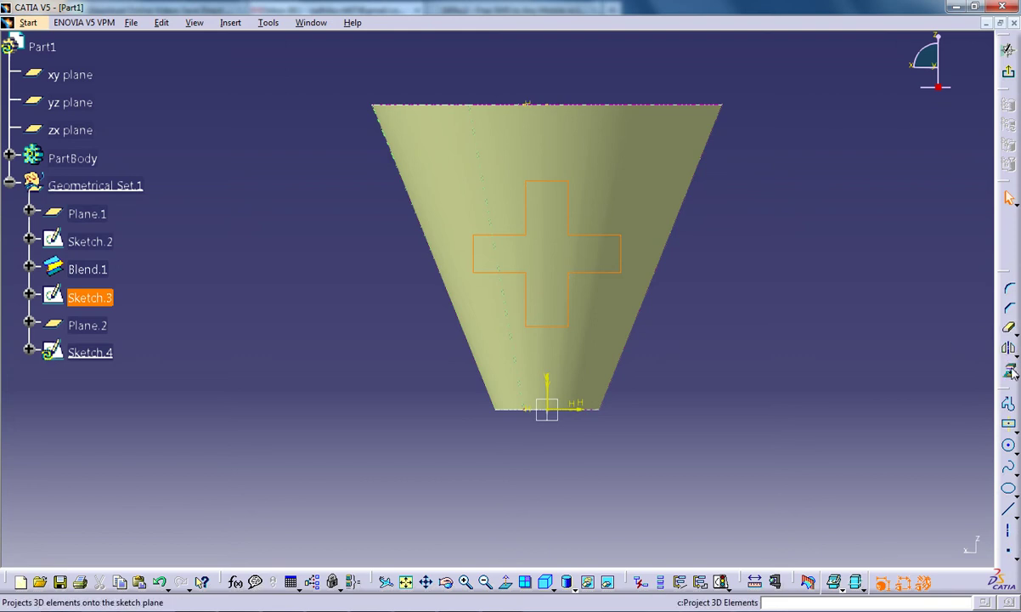
click(1008, 76)
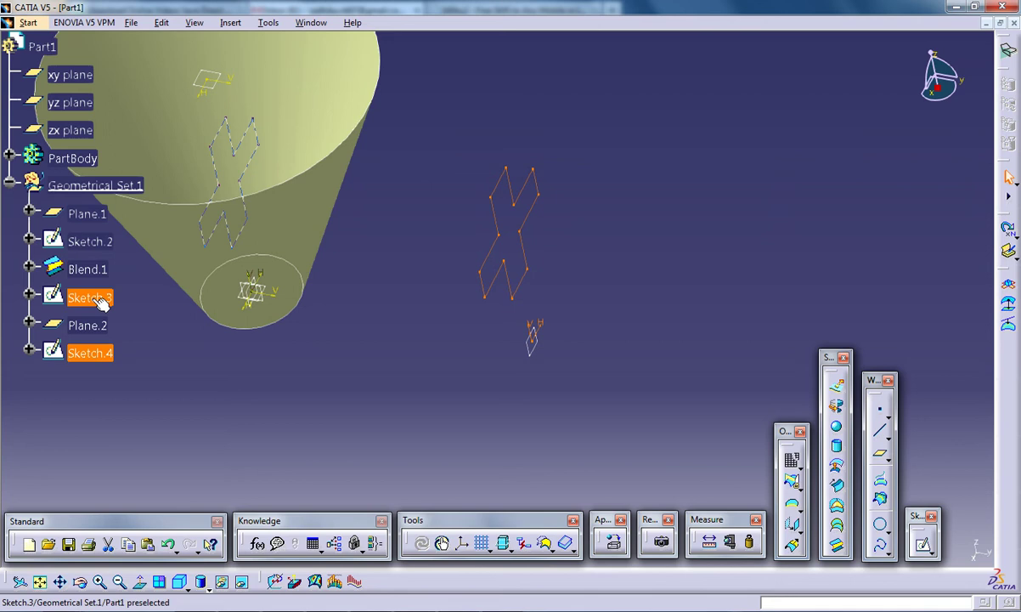
- Hide the original cross sketch inside the cone, leaving the copy on the offset plane displayed
right_click(90, 298)
click(141, 349)
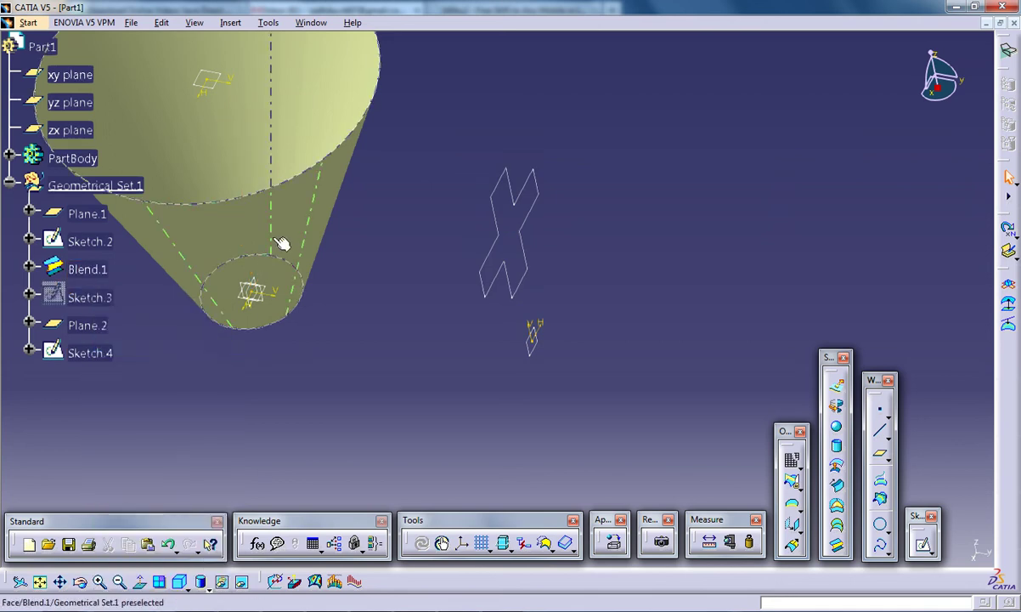
mouse_move(278, 237)
middle_down()
mouse_move(337, 222)
mouse_move(383, 279)
mouse_move(363, 200)
middle_up()
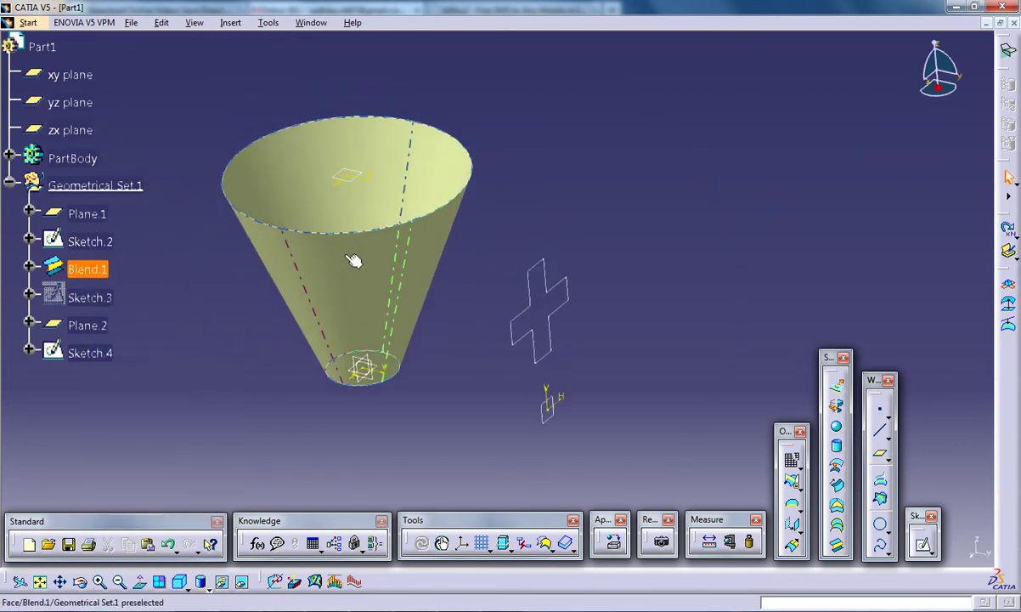
middle_drag(353, 257, 400, 345)
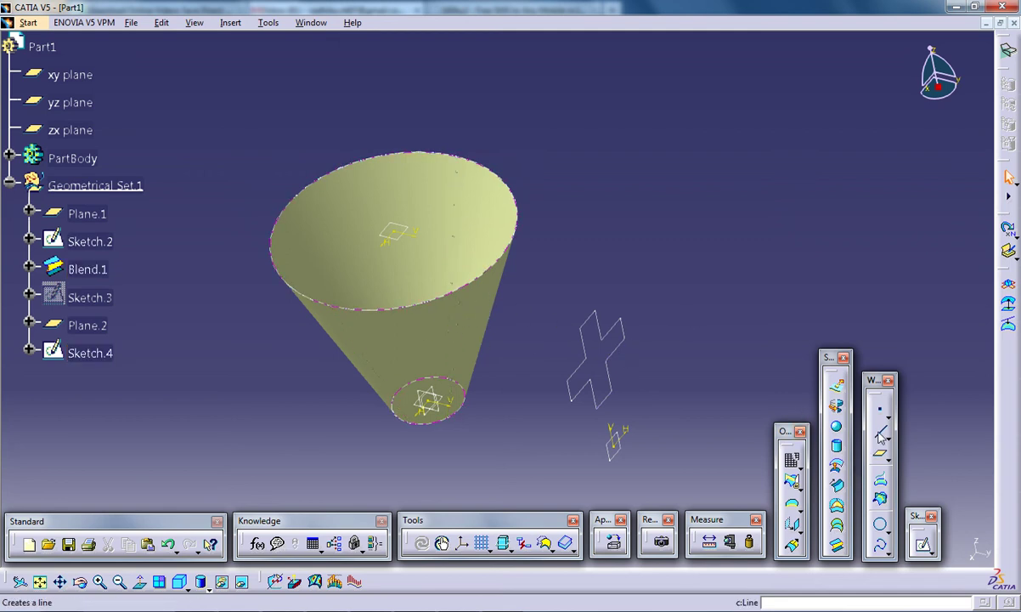
click(882, 484)
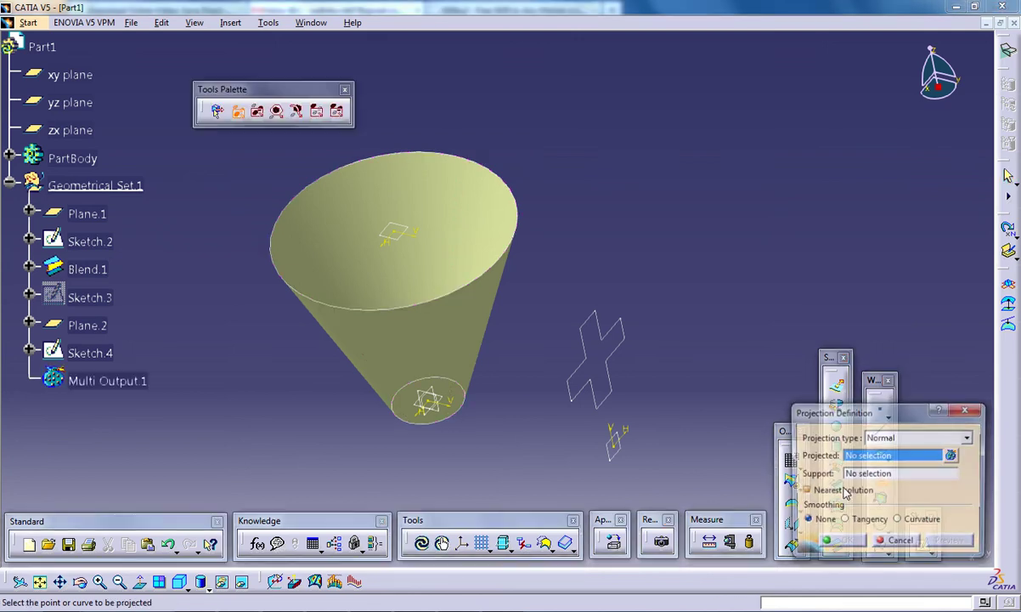
click(582, 376)
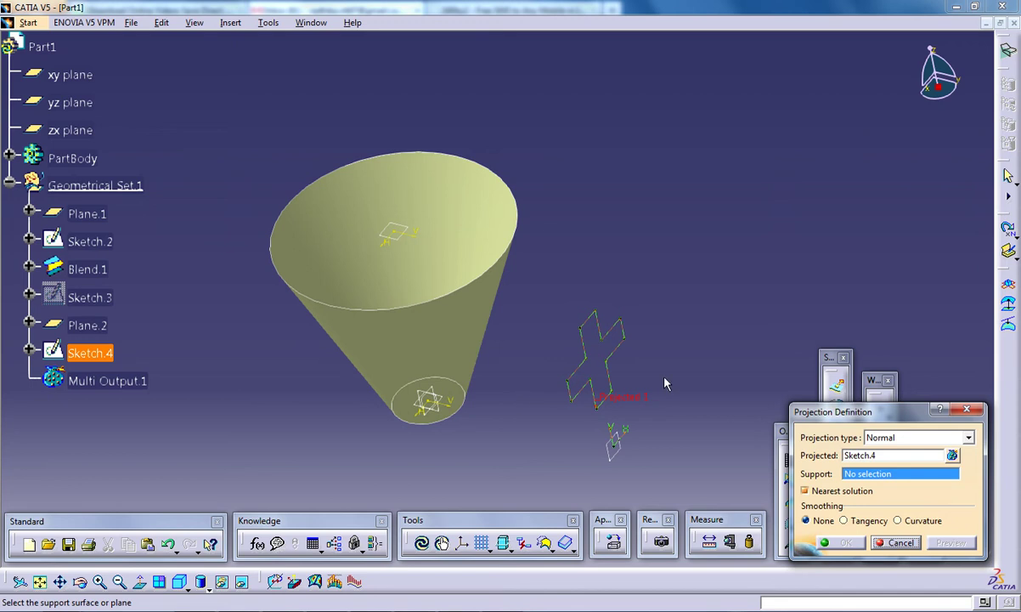
click(469, 344)
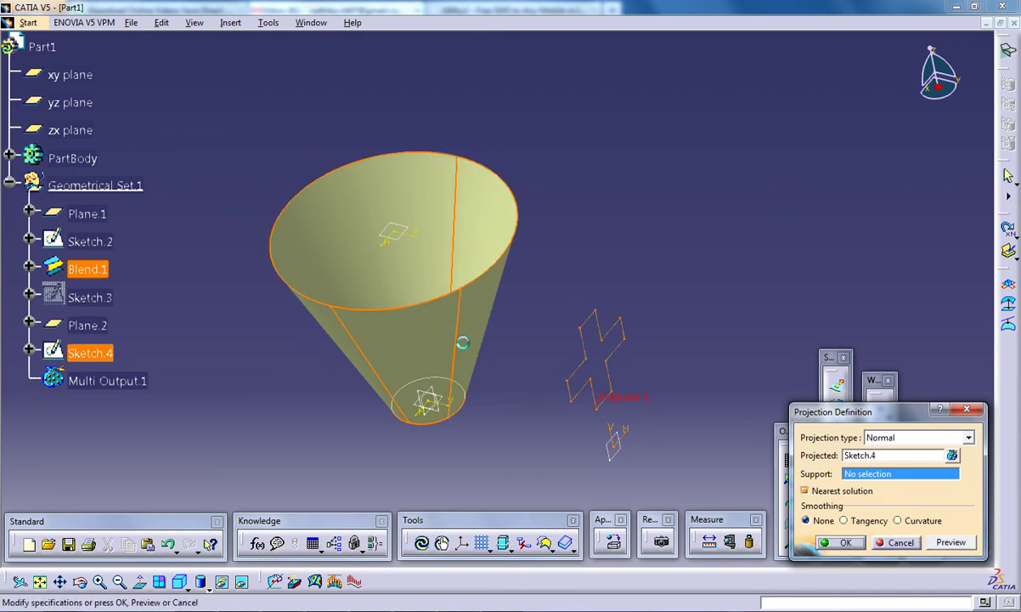
middle_drag(467, 248, 512, 265)
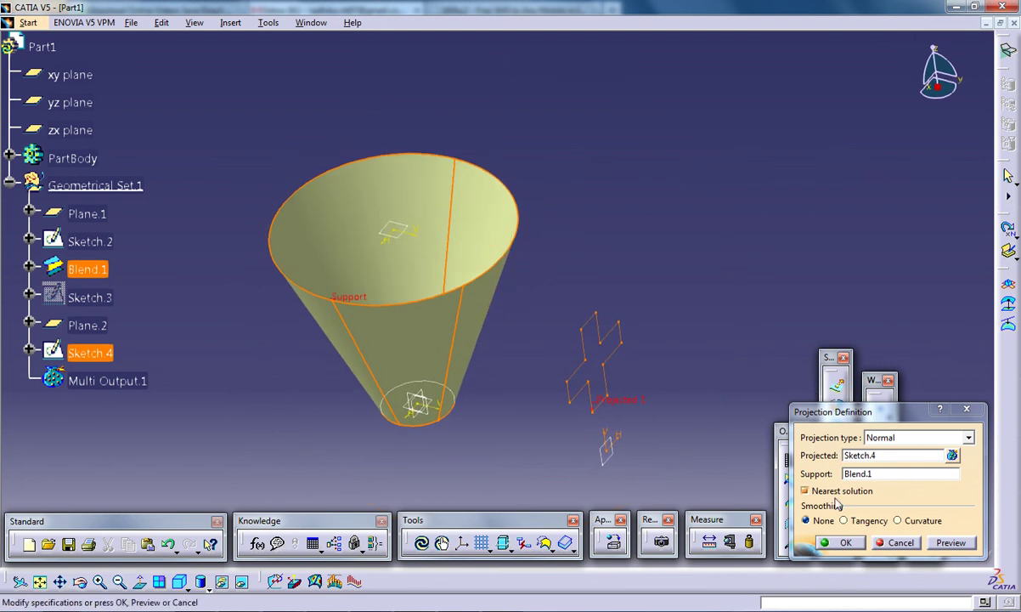
click(950, 542)
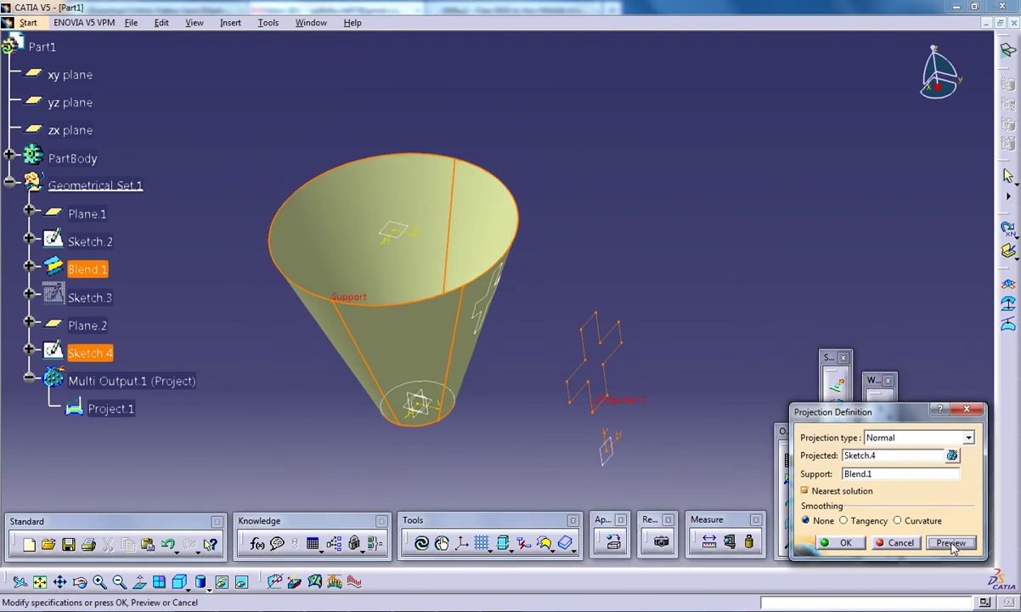
middle_drag(529, 307, 572, 331)
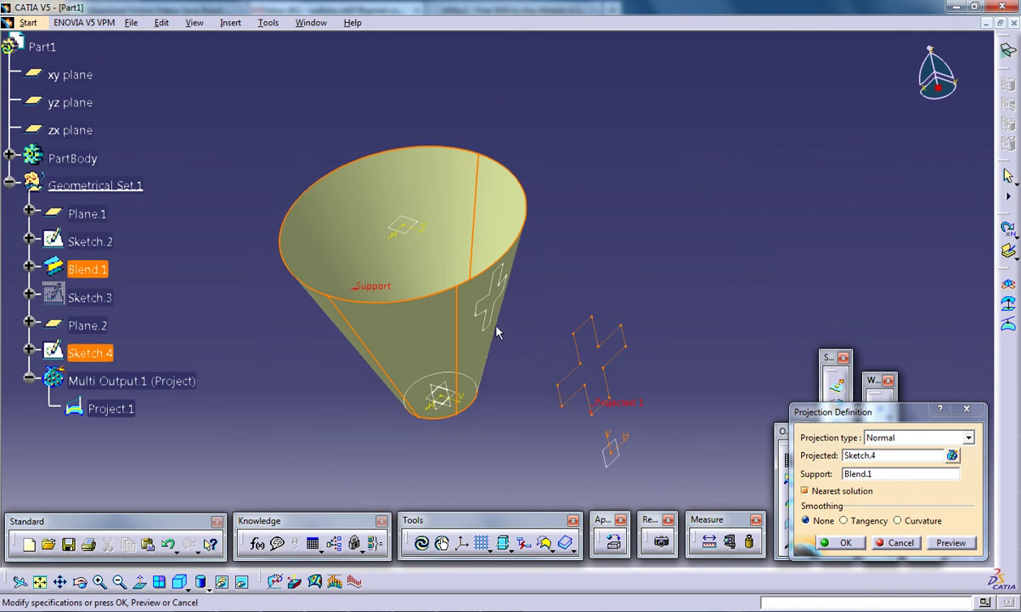
click(884, 439)
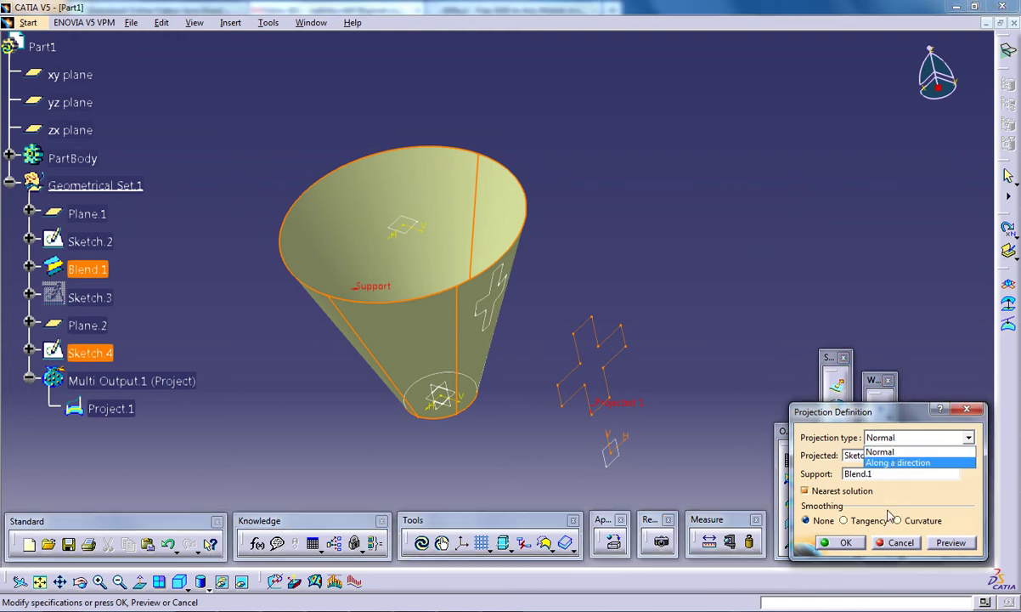
click(679, 395)
click(904, 548)
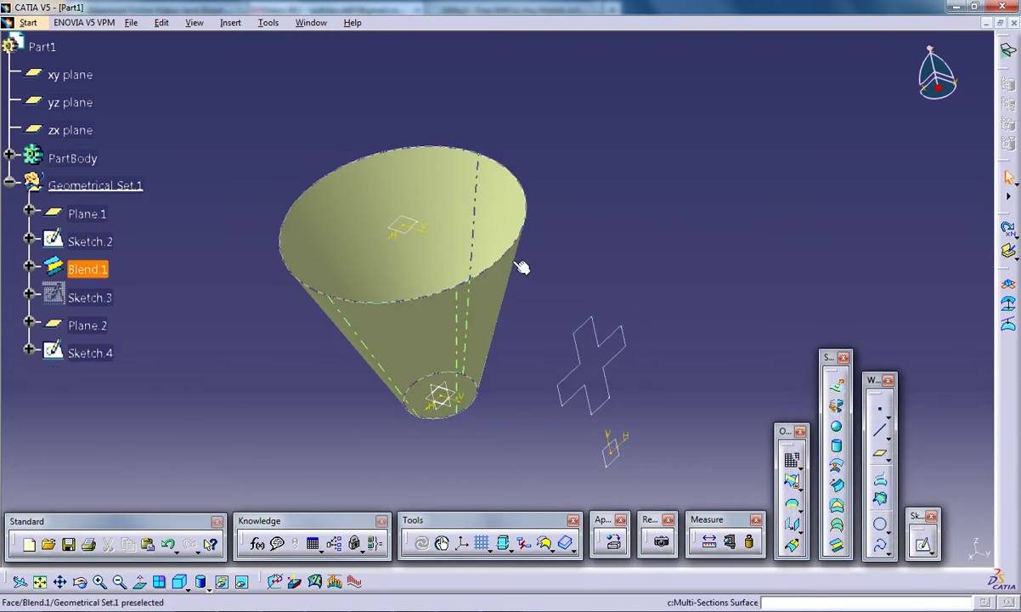
- Sketch a straight line on the xy plane along the vertical axis, from near the origin to beyond the cone's rim, and exit the sketch
middle_drag(522, 267, 520, 328)
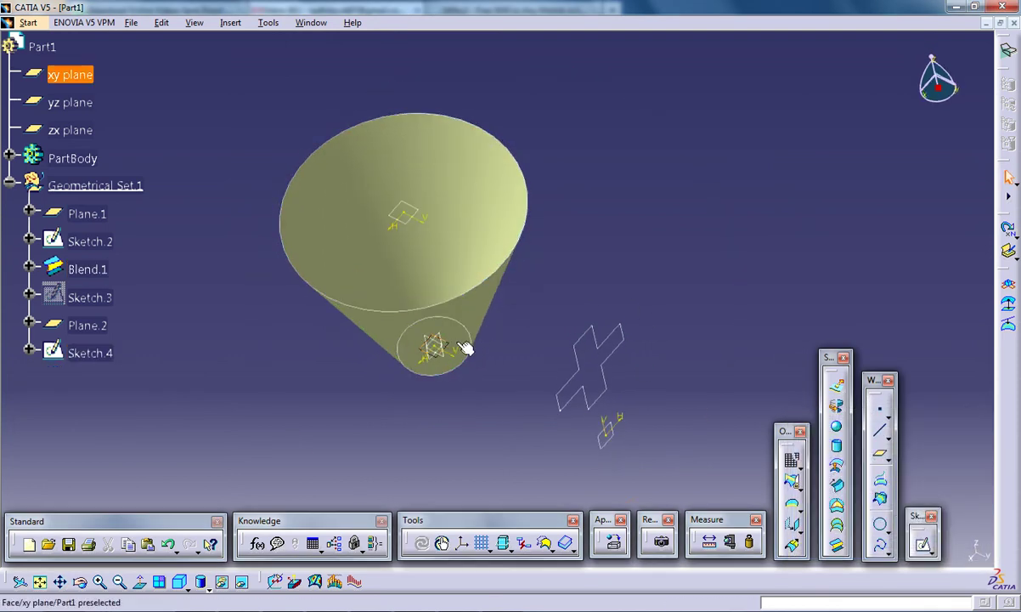
click(923, 544)
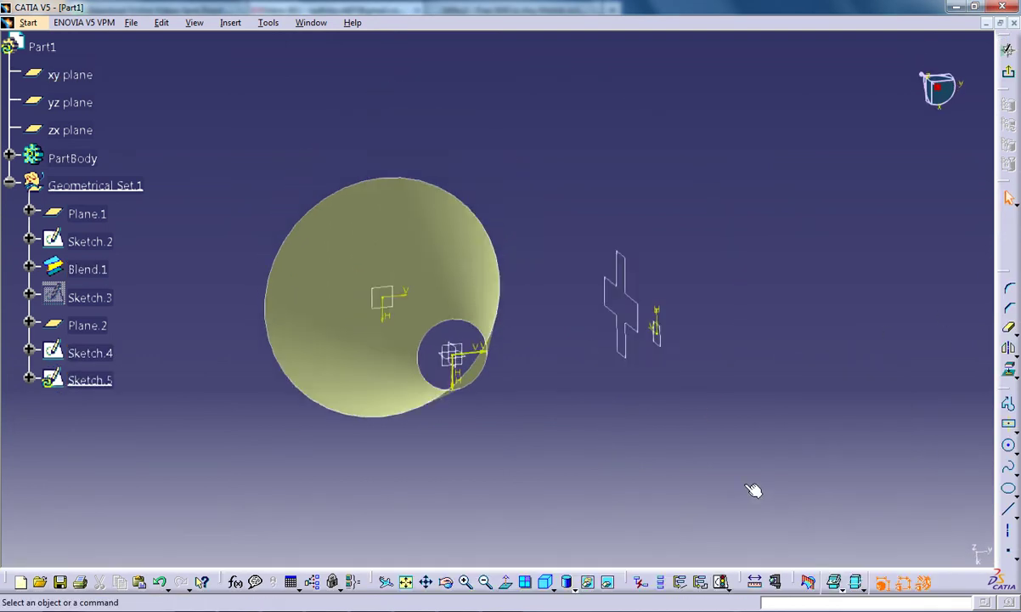
click(1008, 510)
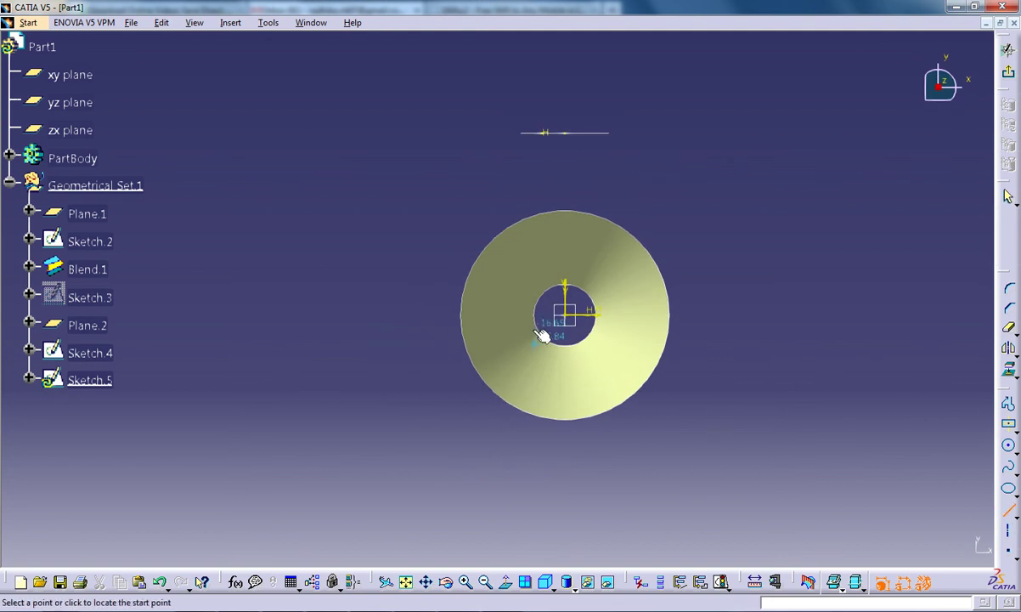
click(567, 304)
click(568, 535)
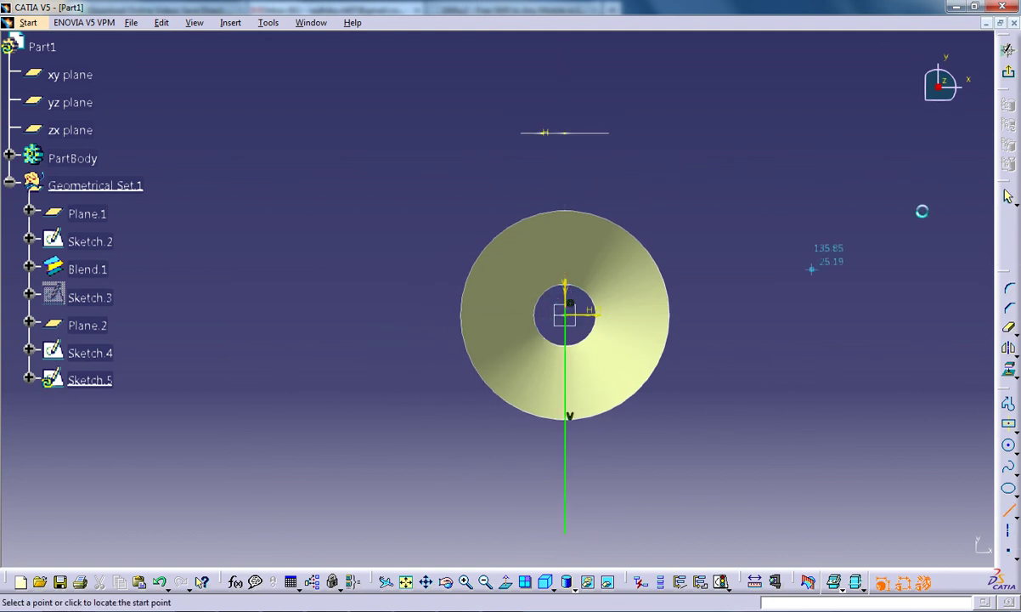
click(1008, 49)
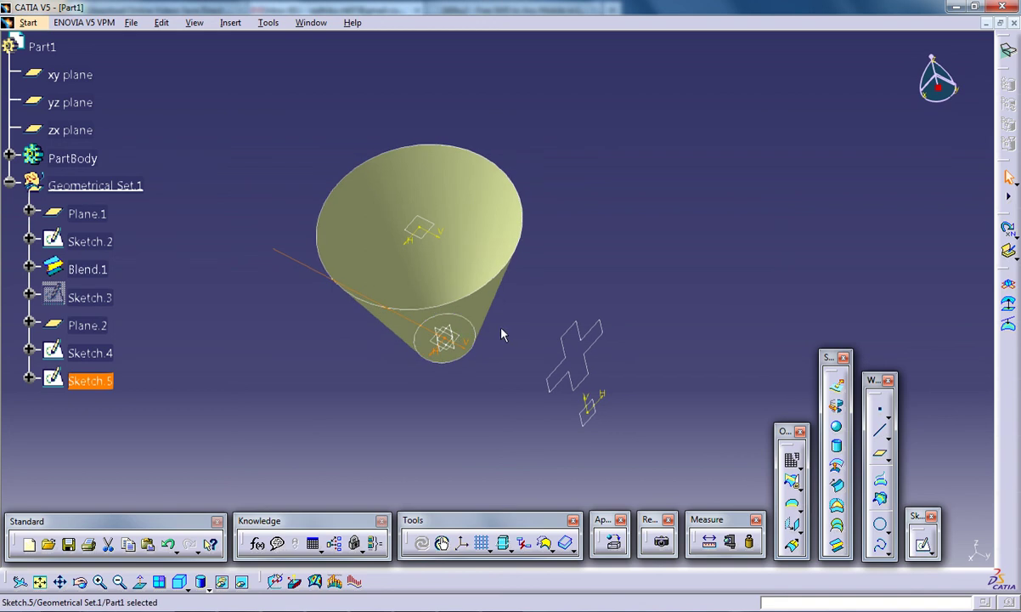
- Project the offset-plane cross sketch onto the conical blend surface along a direction, using the line sketch as the direction
click(567, 326)
click(583, 344)
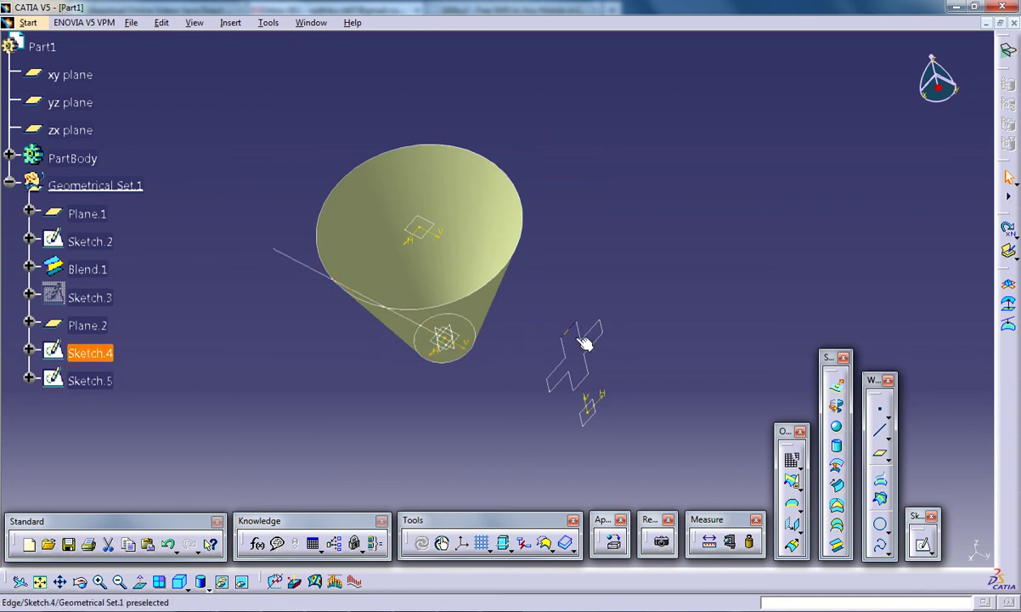
click(881, 487)
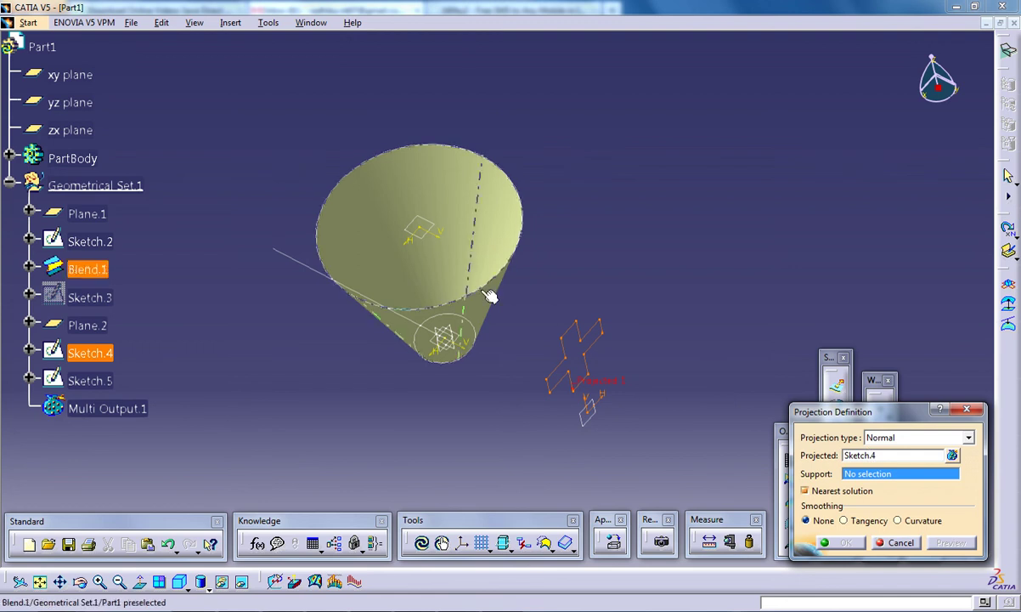
click(492, 307)
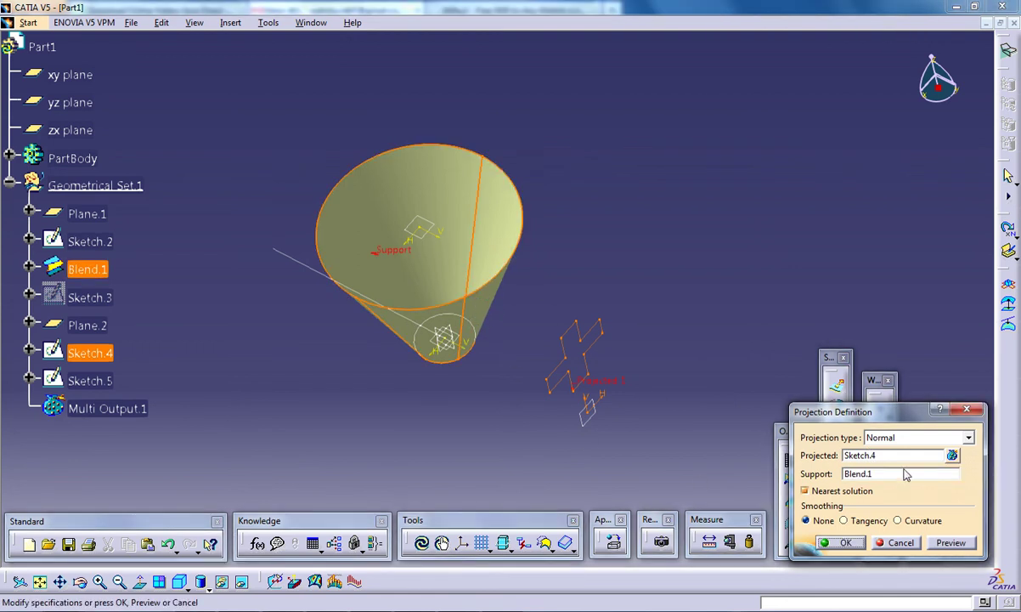
click(884, 437)
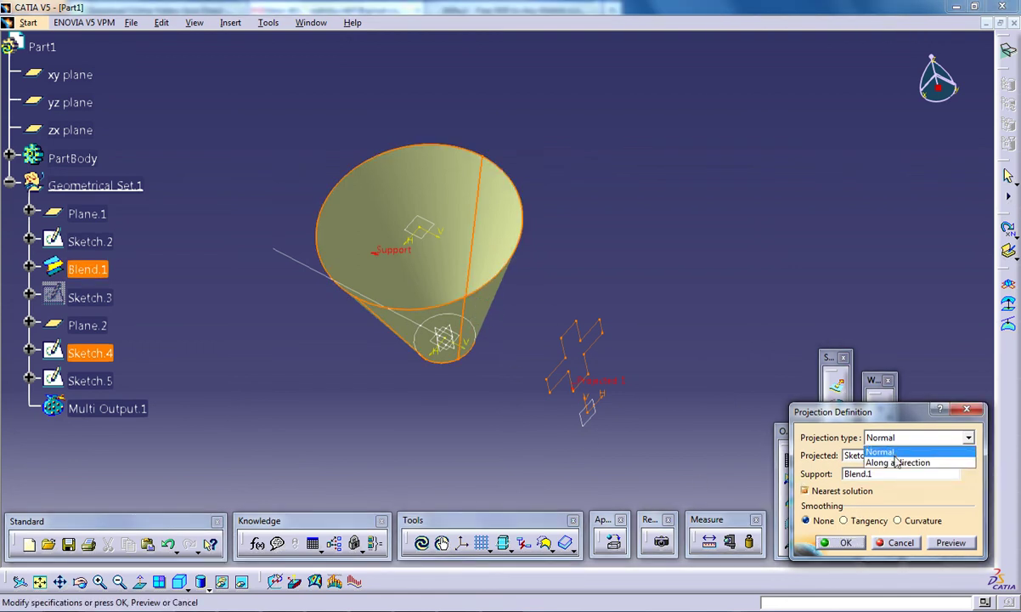
click(845, 463)
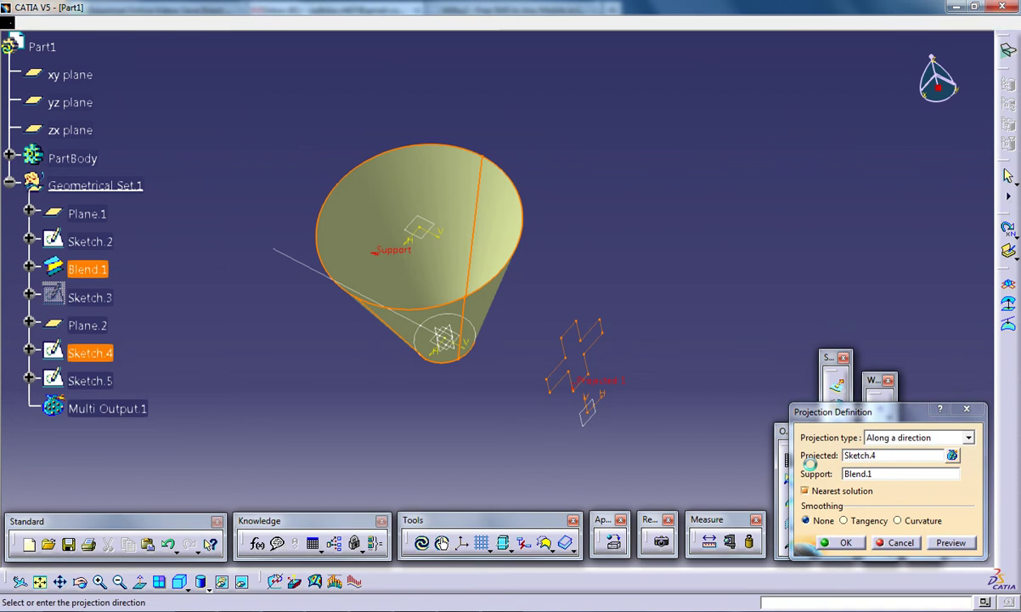
click(302, 270)
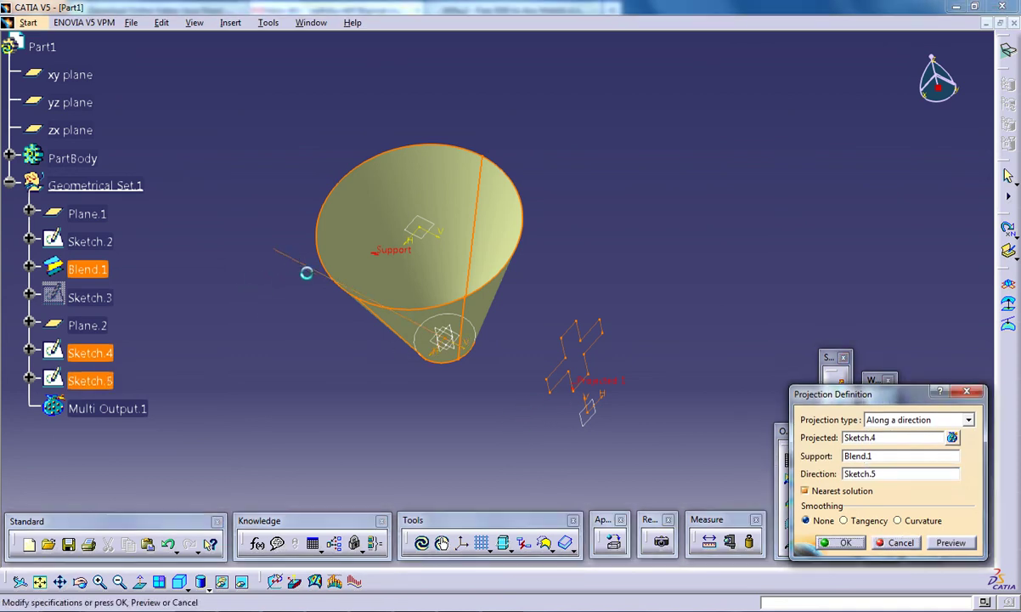
click(952, 543)
click(841, 542)
- Reopen the cross projection's definition and turn off Nearest solution
mouse_move(549, 390)
middle_down()
mouse_move(458, 276)
mouse_move(463, 227)
mouse_move(387, 146)
mouse_move(599, 183)
mouse_move(550, 237)
mouse_move(531, 235)
mouse_move(528, 219)
mouse_move(620, 288)
mouse_move(408, 301)
mouse_move(467, 310)
middle_up()
double_click(91, 409)
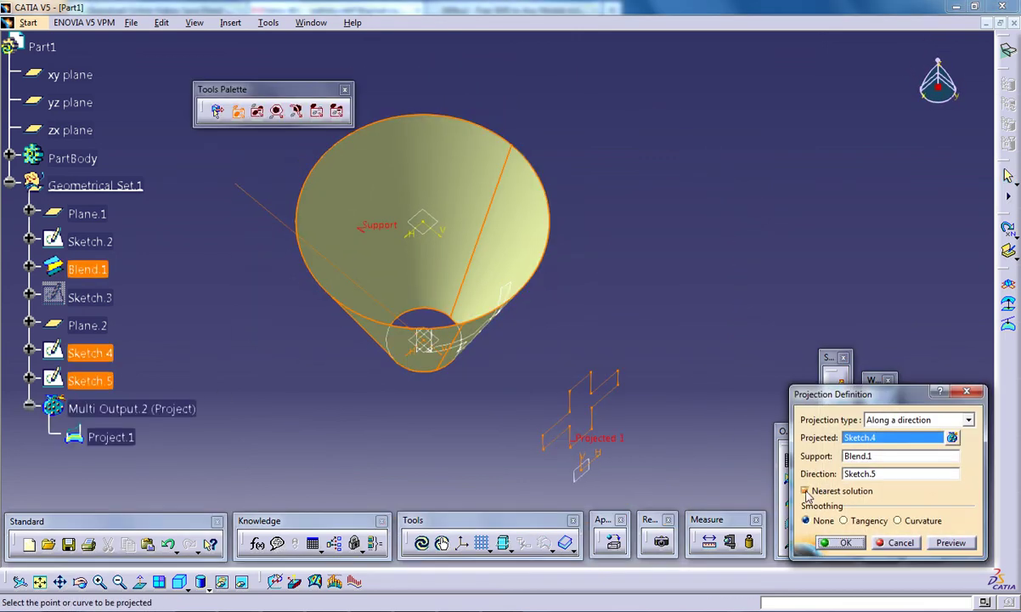
click(806, 491)
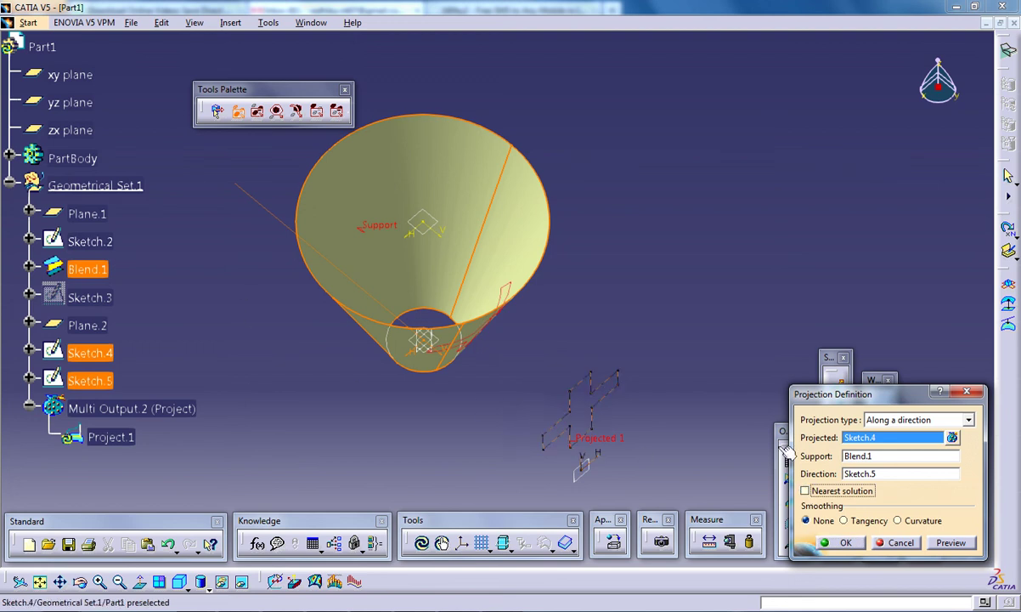
middle_drag(382, 255, 453, 370)
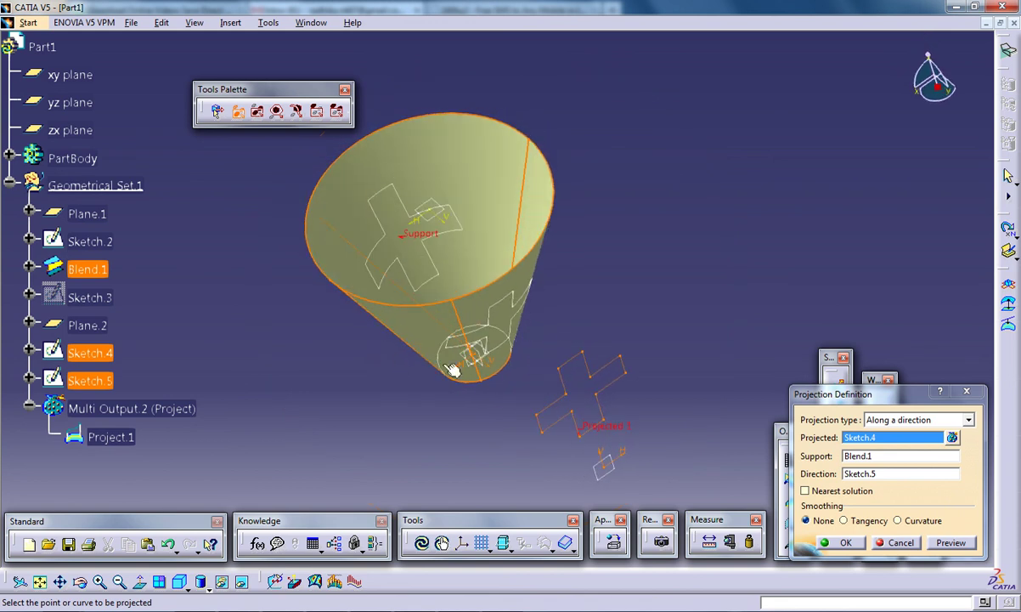